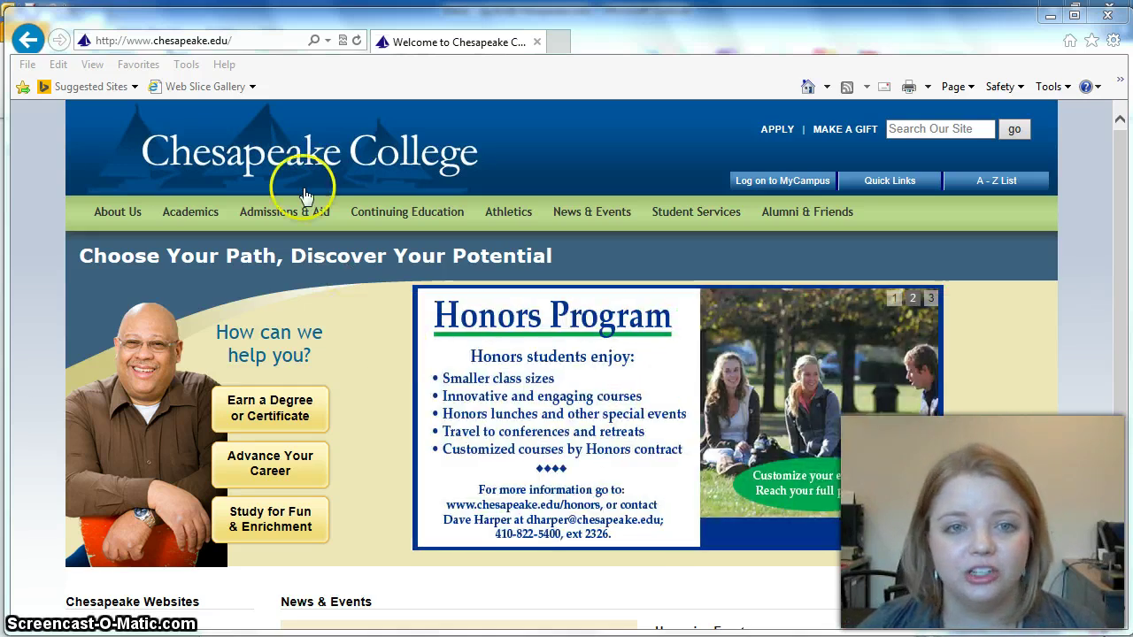
{"action": "left_click", "coordinate": [194, 41]}
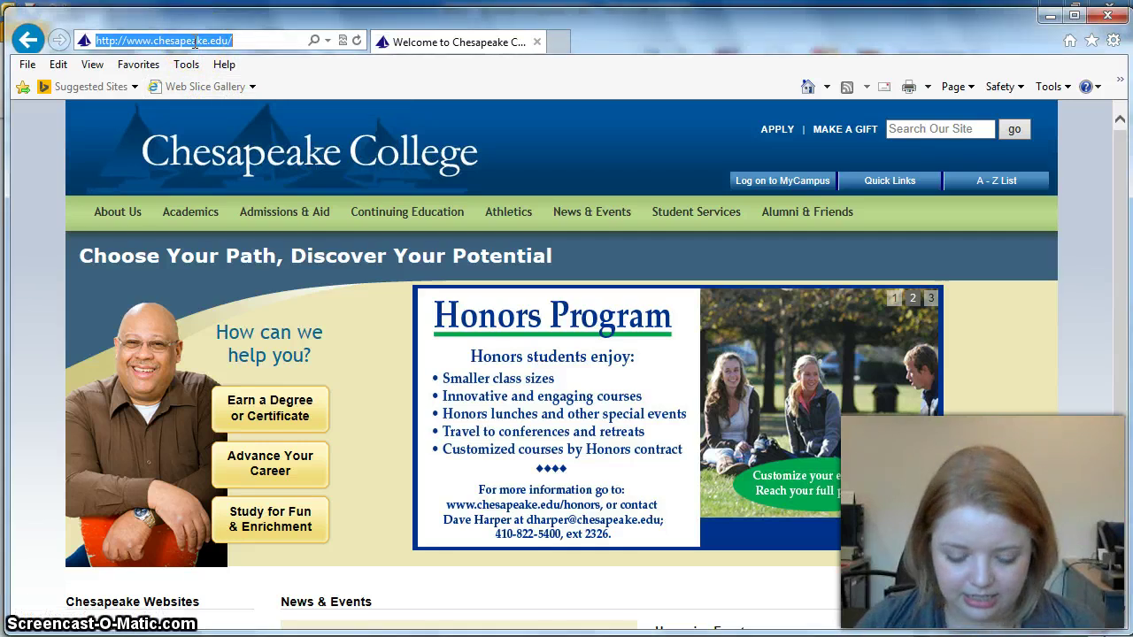
{"action": "type", "text": "http"}
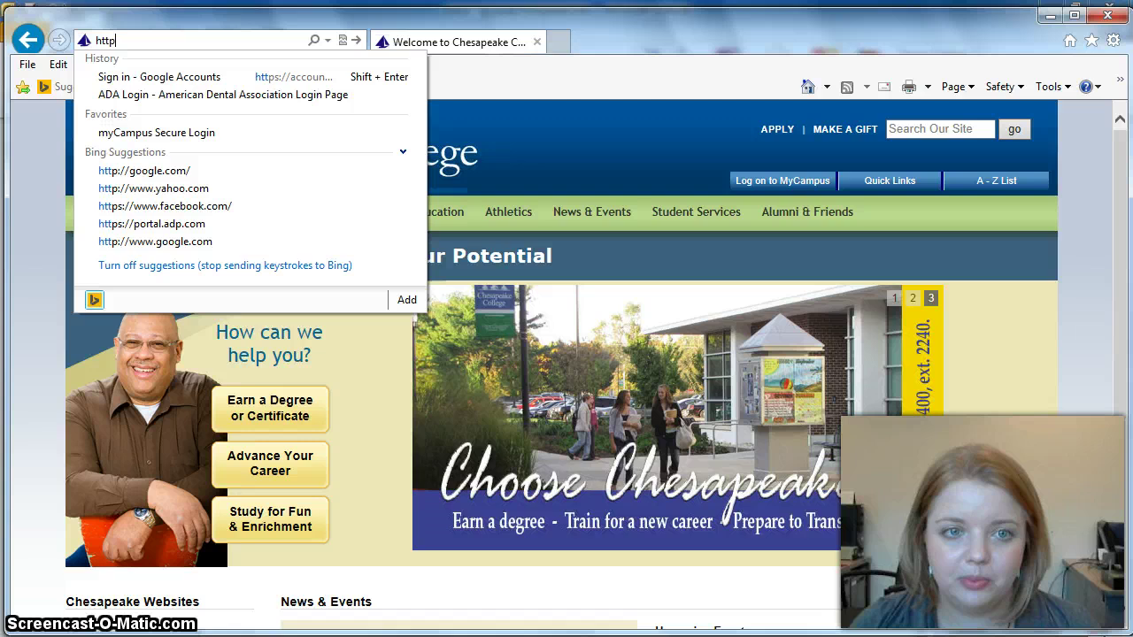
{"action": "type", "text": ":/"}
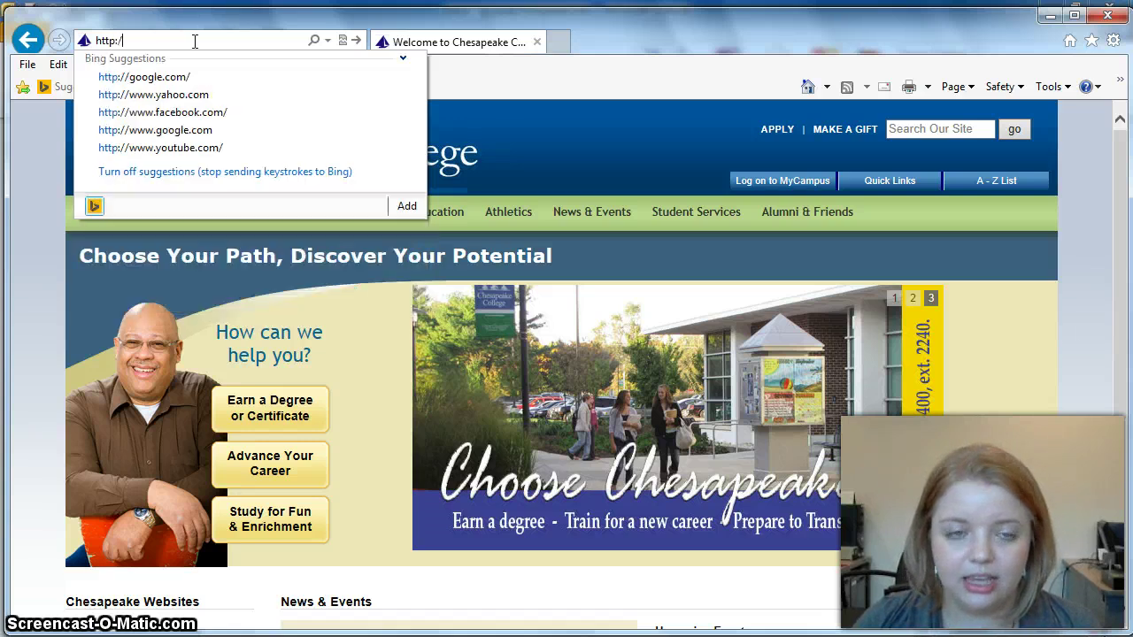
{"action": "type", "text": "/chesapeak"}
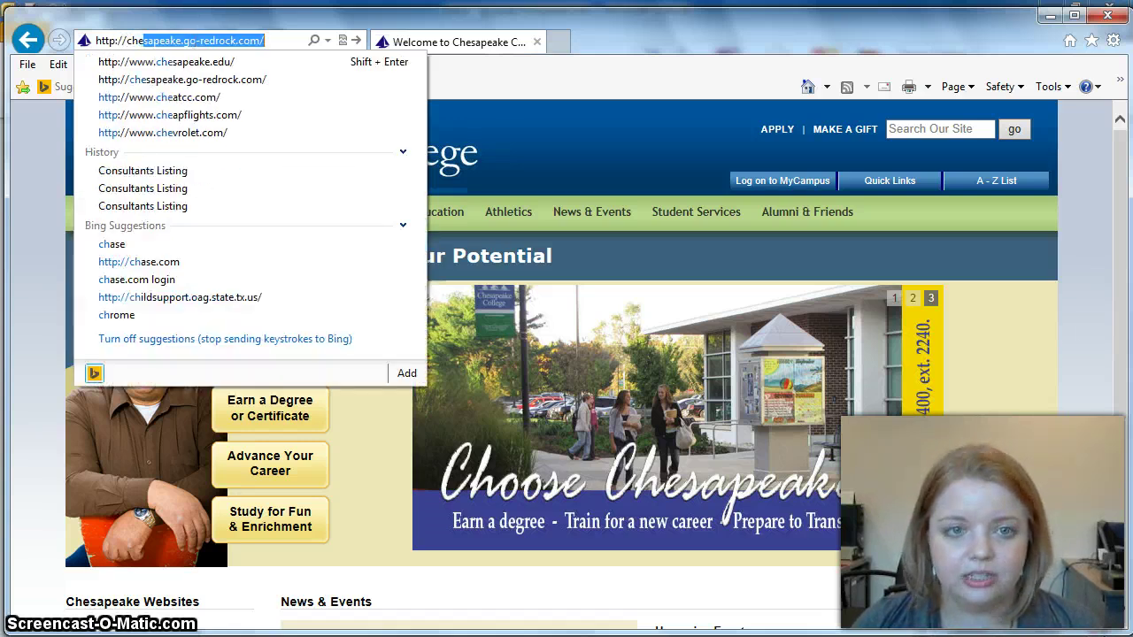
{"action": "type", "text": "e."}
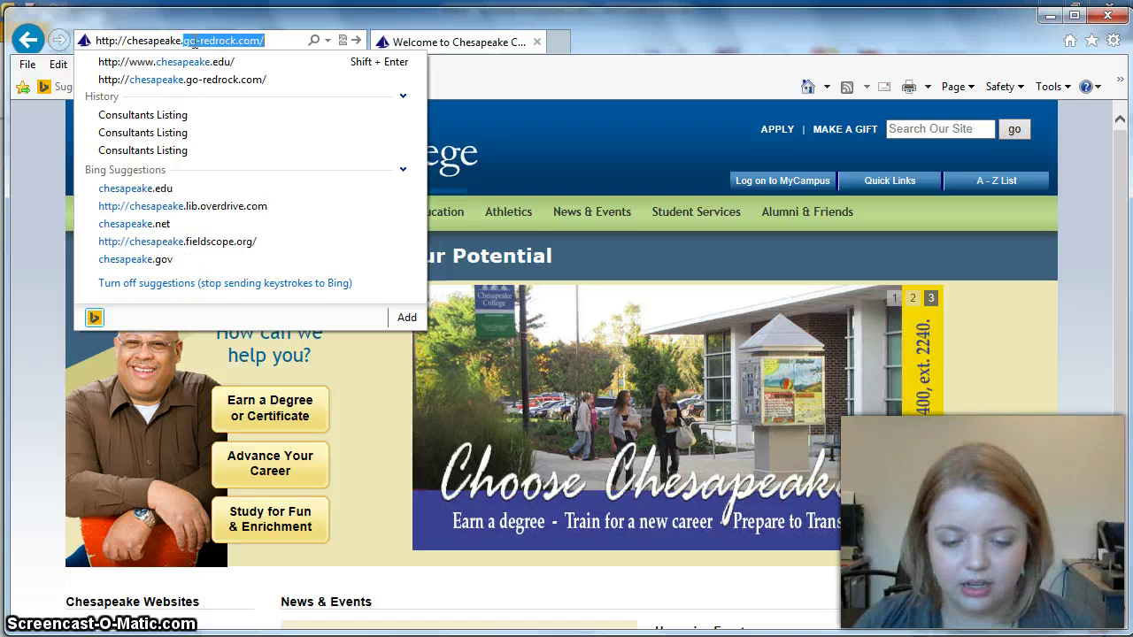
{"action": "type", "text": "go"}
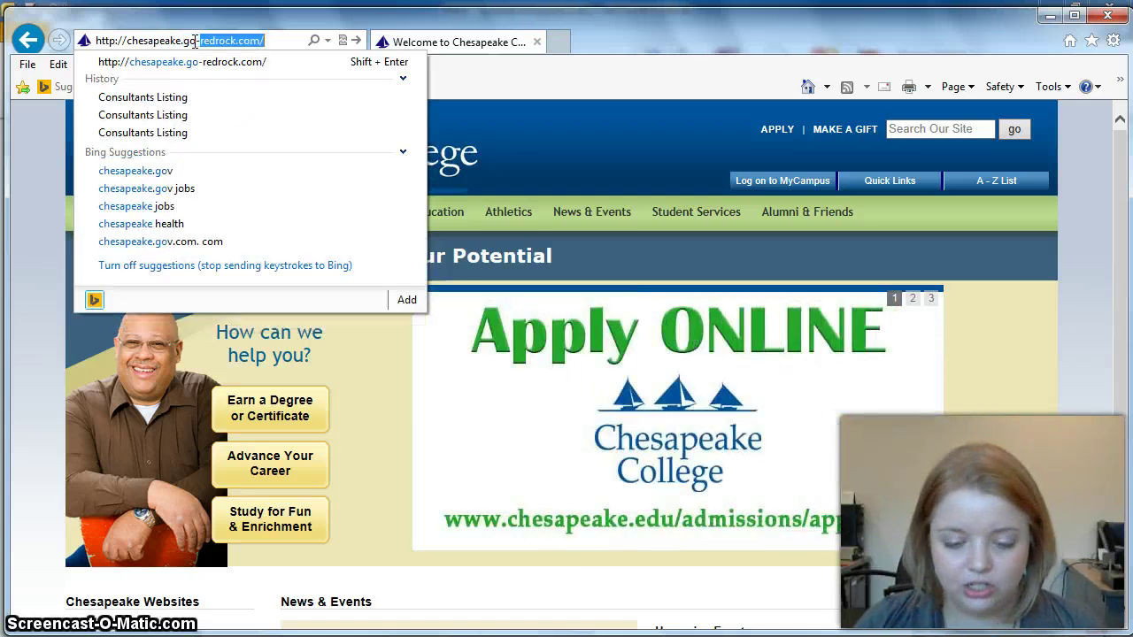
{"action": "type", "text": "-redrock"}
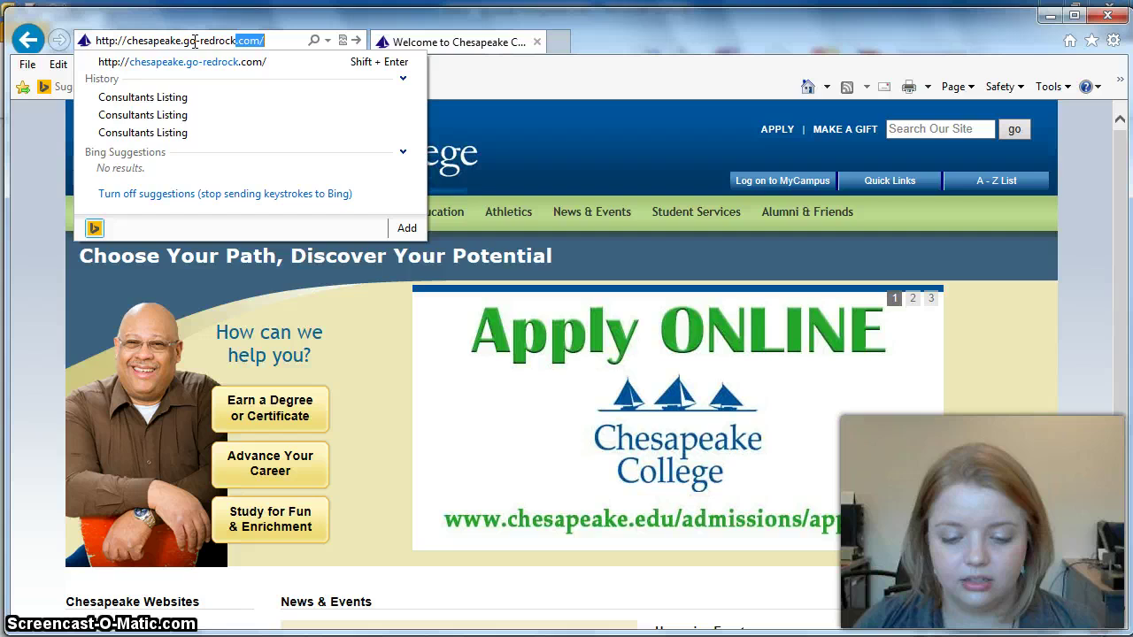
{"action": "type", "text": ".com/"}
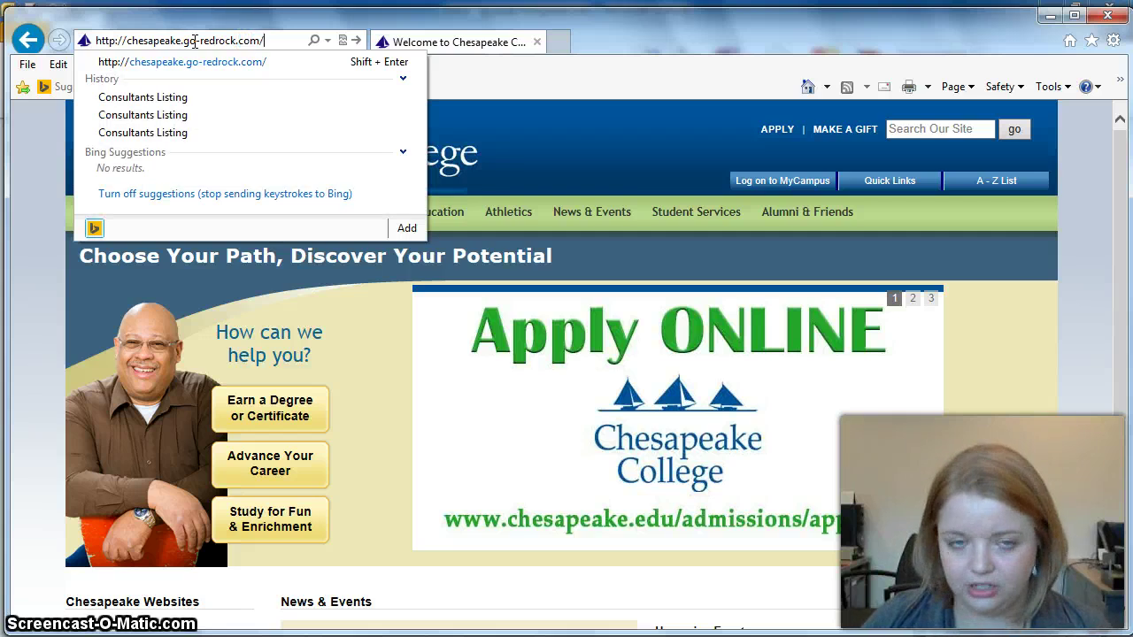
{"action": "key", "text": "Return"}
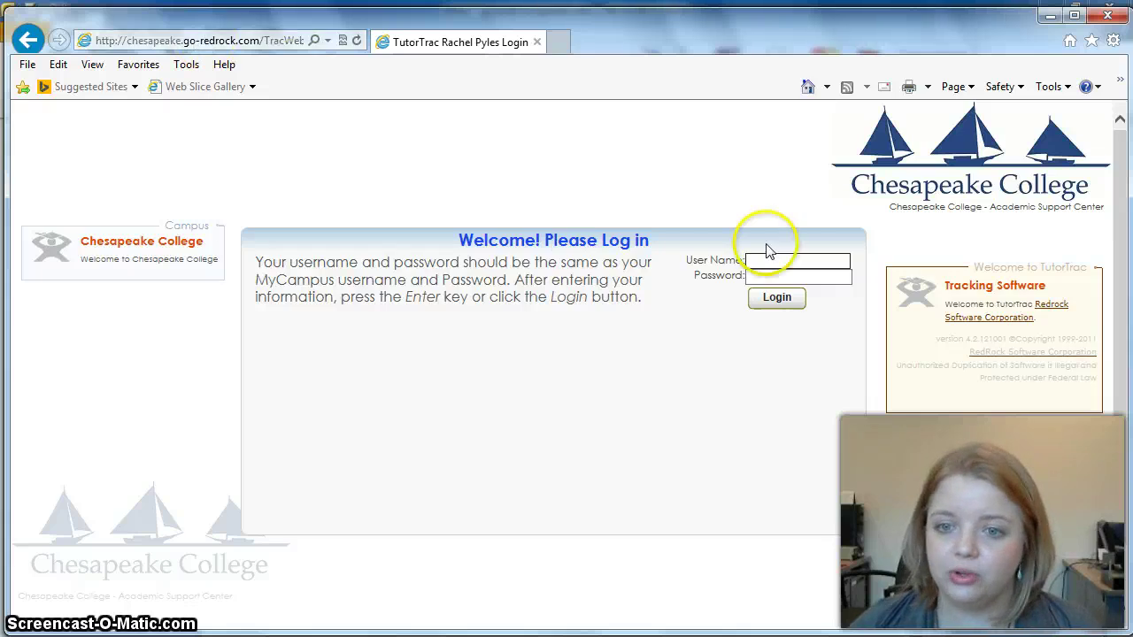
Step: Fill in the tutor's user name and password on the TutorTrac login form
{"action": "left_click", "coordinate": [755, 260]}
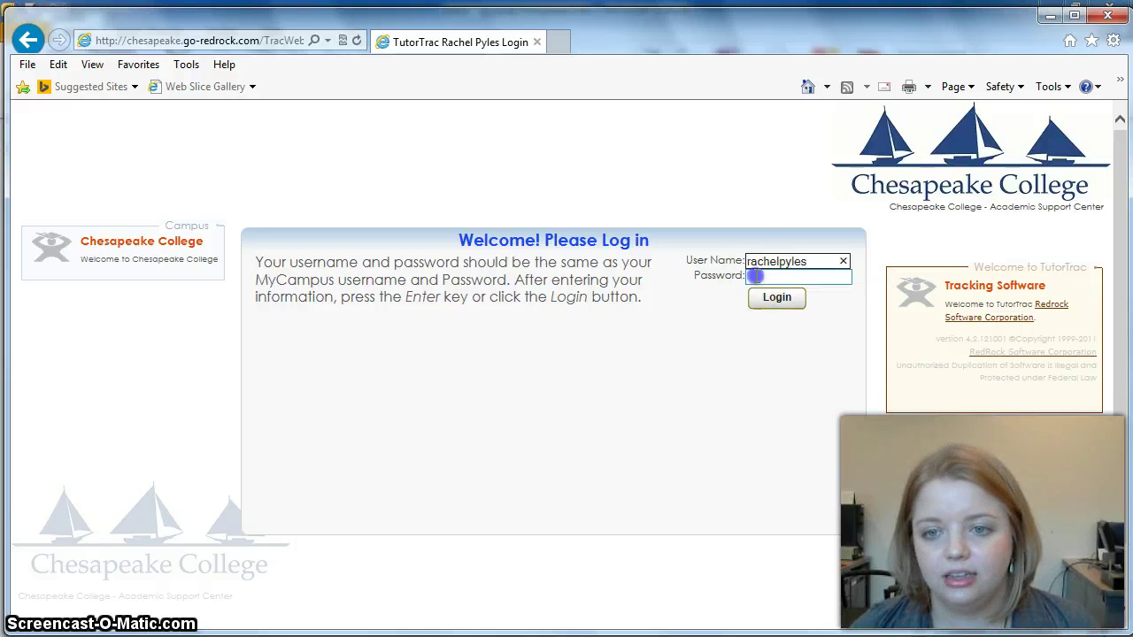
{"action": "left_click", "coordinate": [755, 277]}
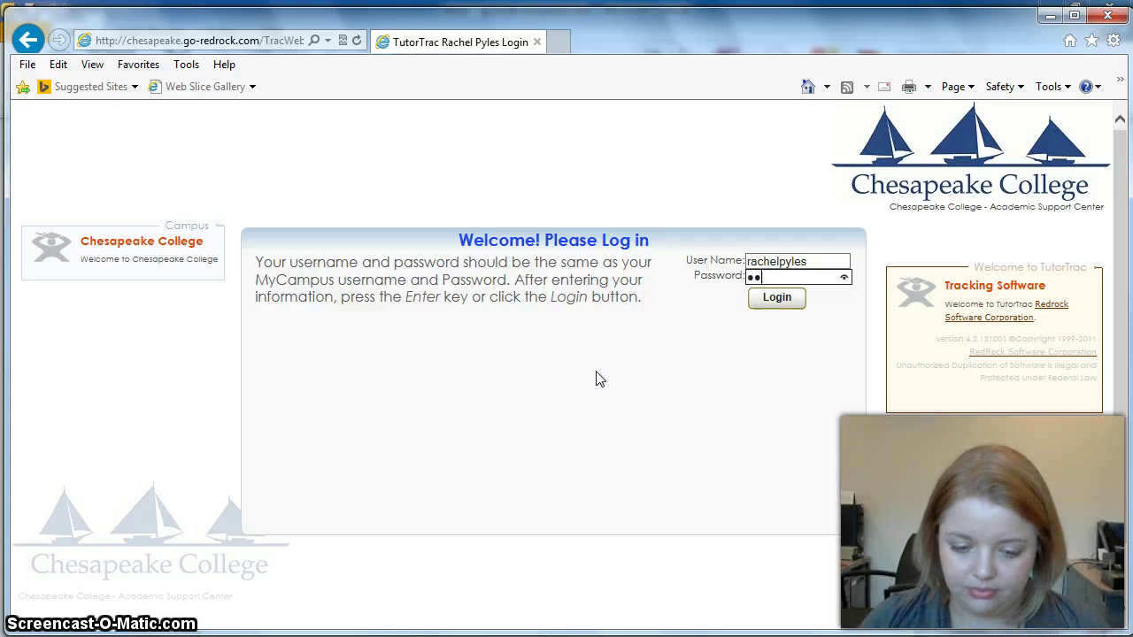
{"action": "type", "text": "**"}
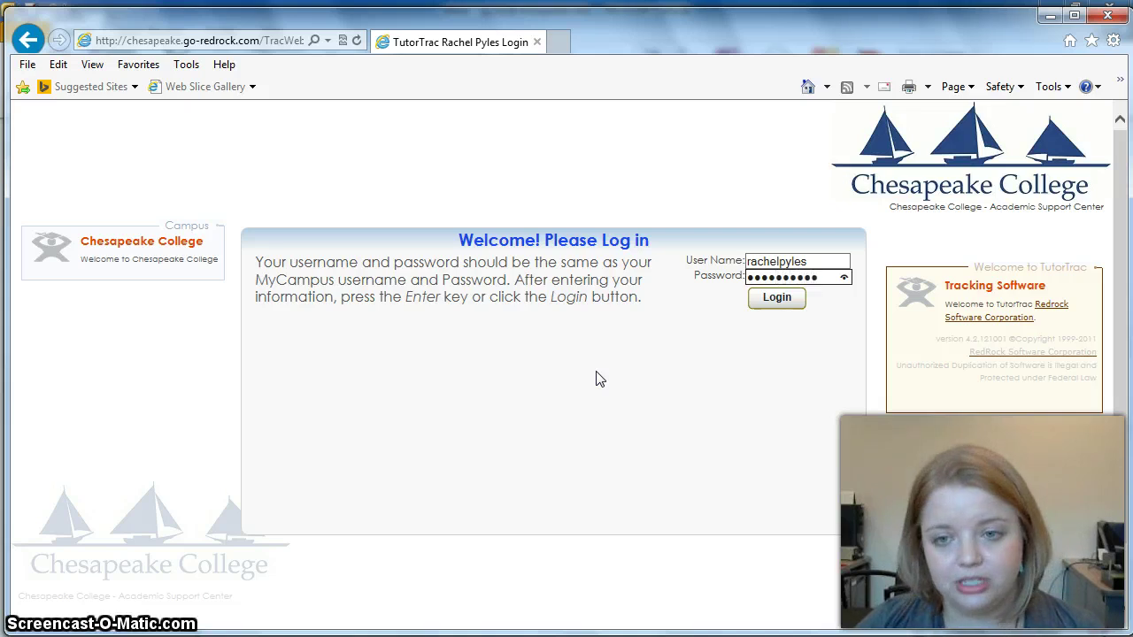
Step: Submit the login and review the Main Menu's welcome text and upcoming appointments
{"action": "key", "text": "Return"}
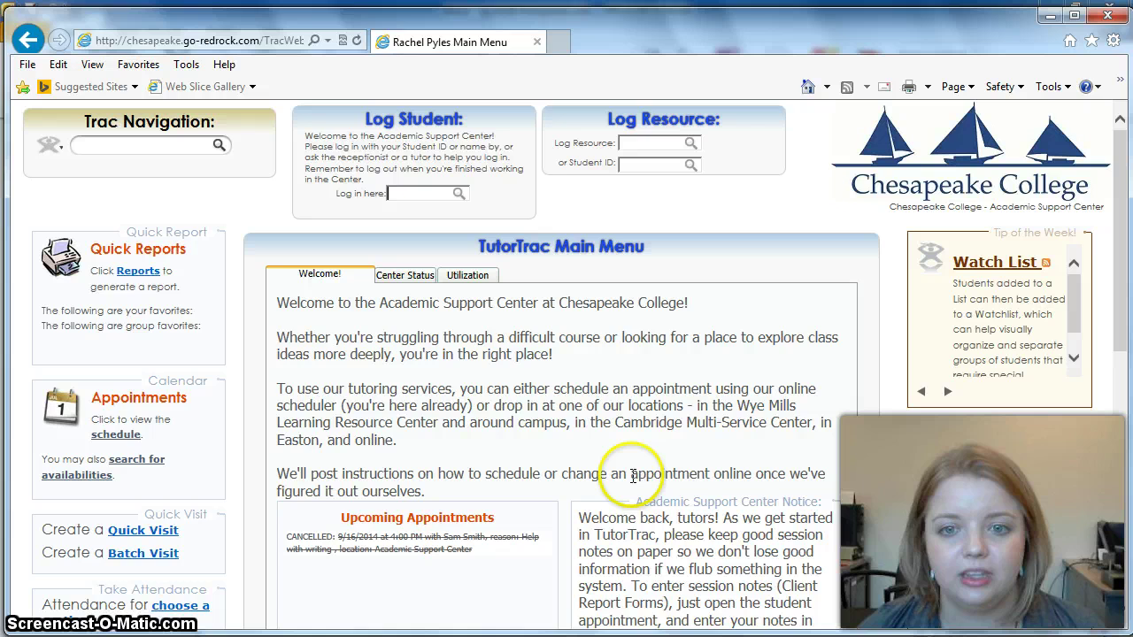
{"action": "left_click_drag", "start_coordinate": [1124, 266], "coordinate": [1120, 339]}
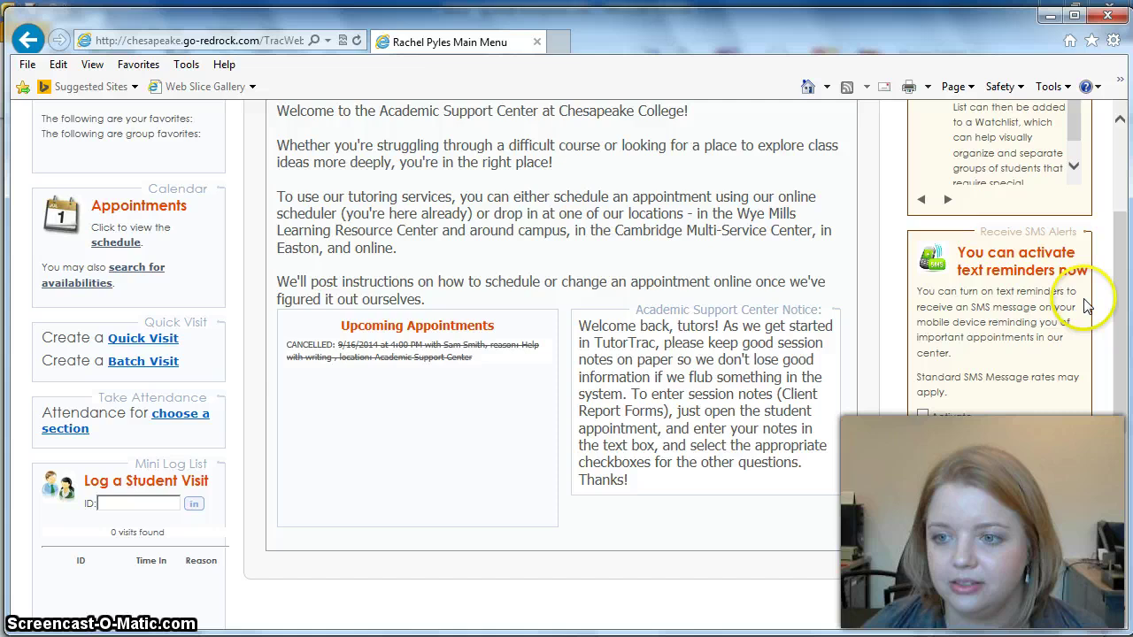
{"action": "left_click_drag", "start_coordinate": [1122, 301], "coordinate": [1125, 242]}
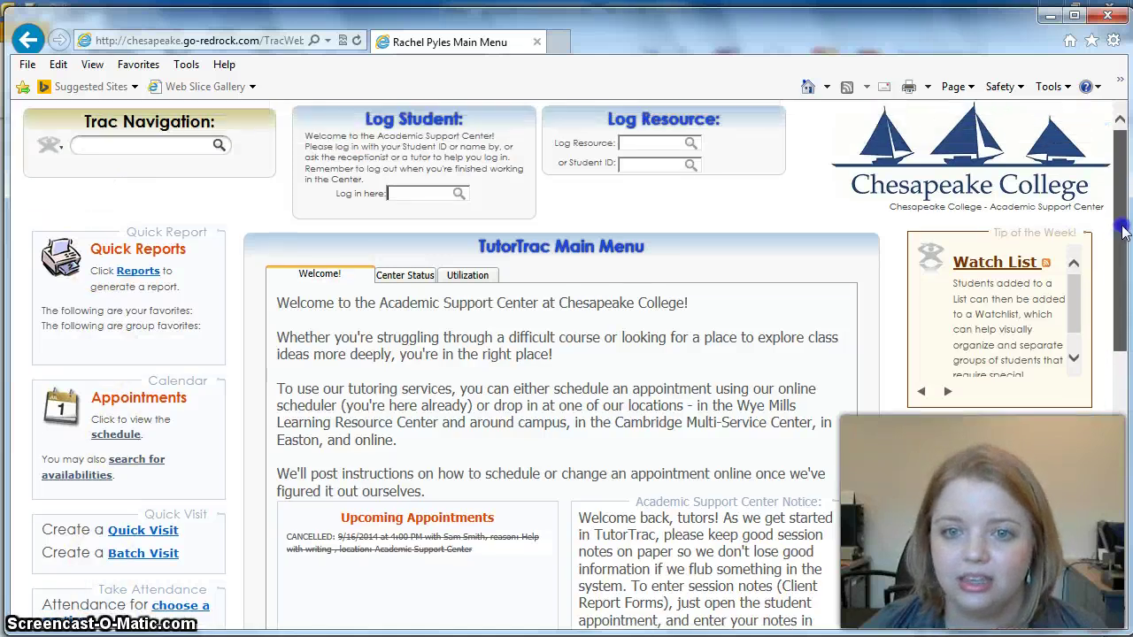
{"action": "left_click_drag", "start_coordinate": [1118, 254], "coordinate": [1110, 222]}
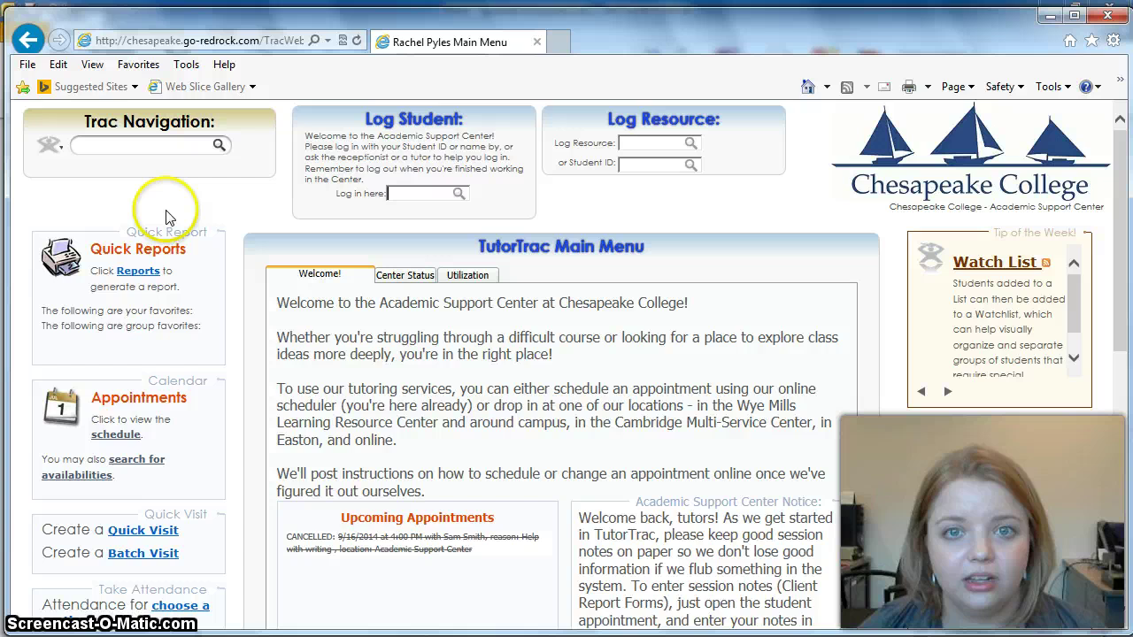
Step: Tick News Feed in Trac Navigation's My Prefs and save the preferences
{"action": "left_click", "coordinate": [60, 152]}
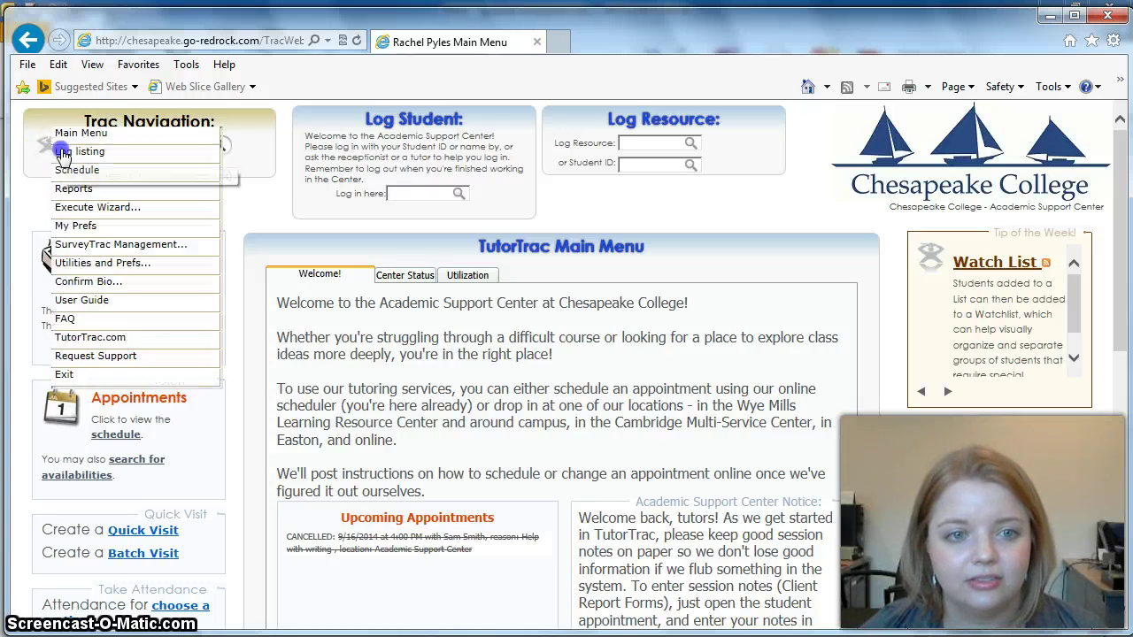
{"action": "left_click", "coordinate": [60, 153]}
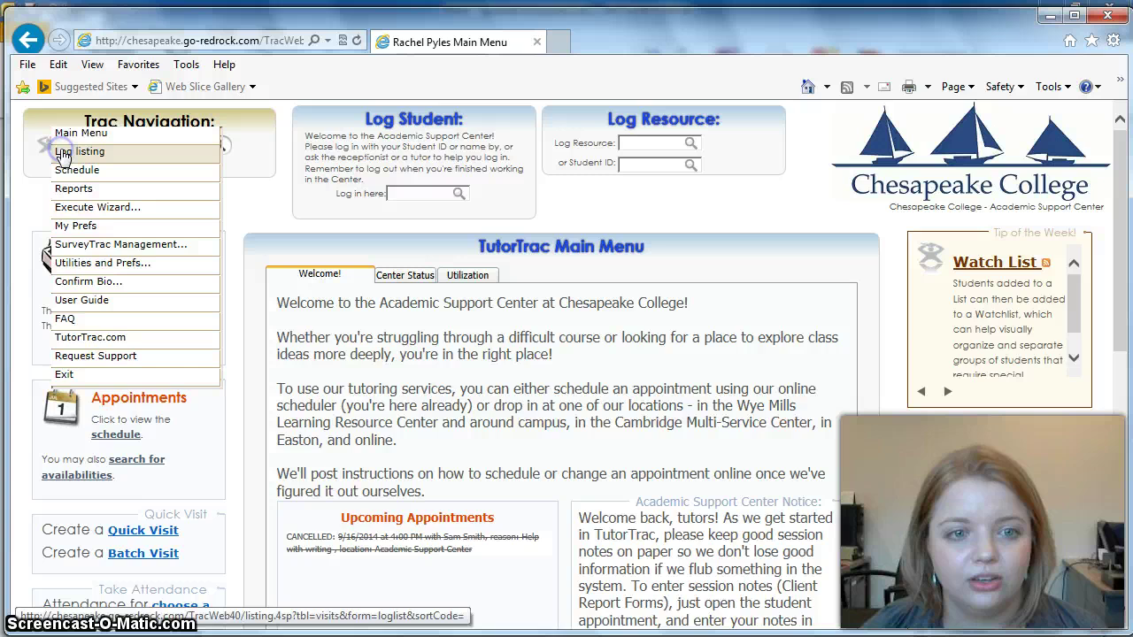
{"action": "left_click", "coordinate": [64, 228]}
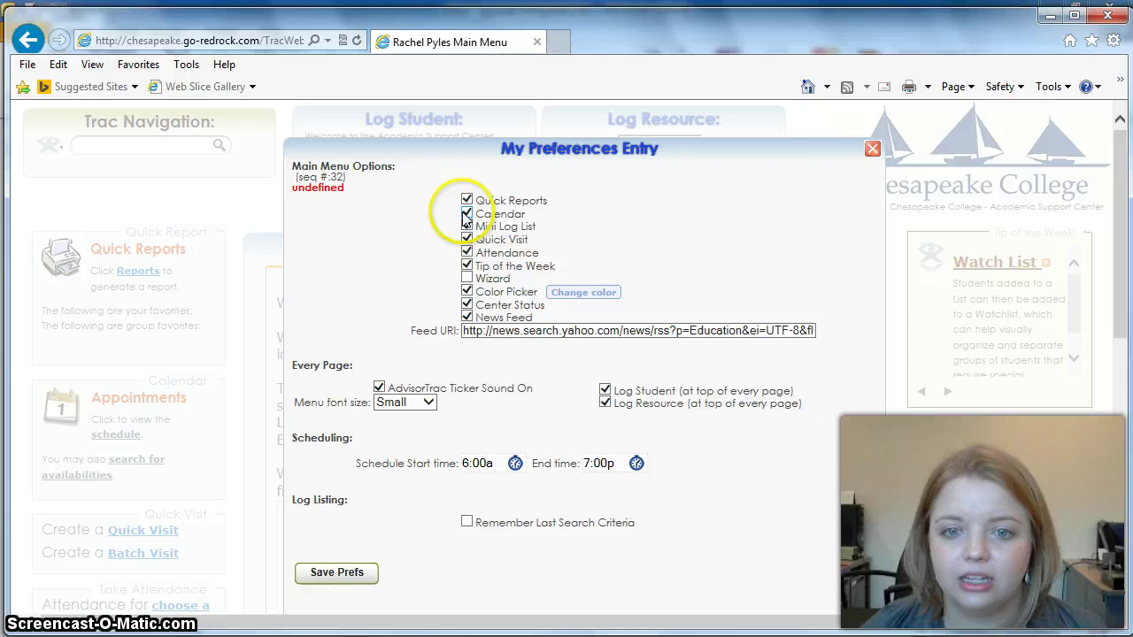
{"action": "left_click", "coordinate": [467, 317]}
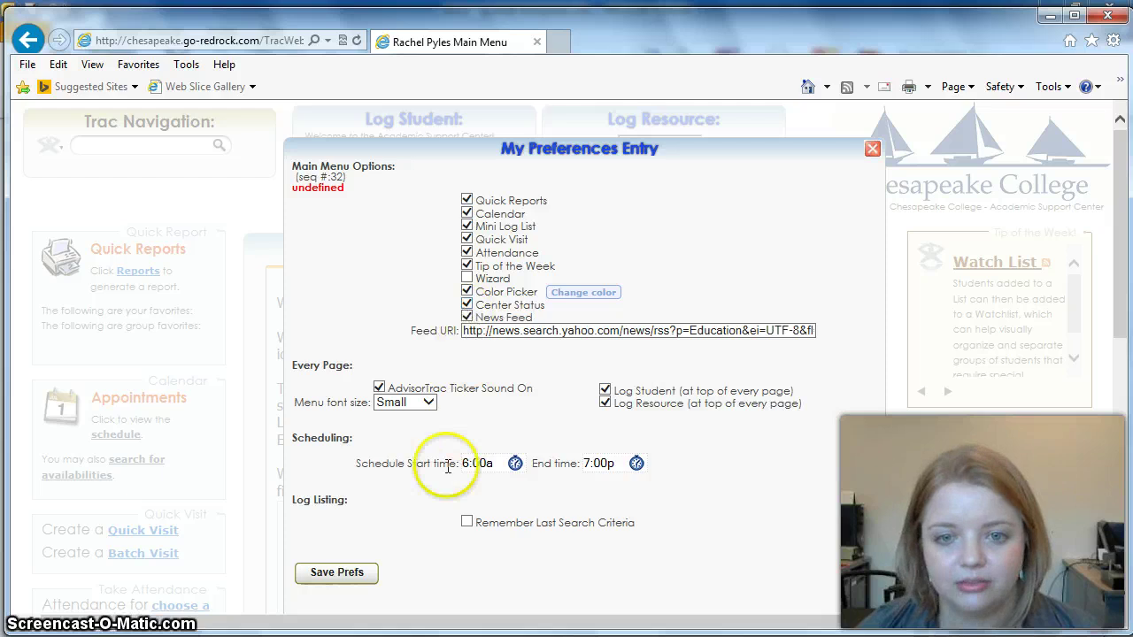
{"action": "left_click", "coordinate": [337, 573]}
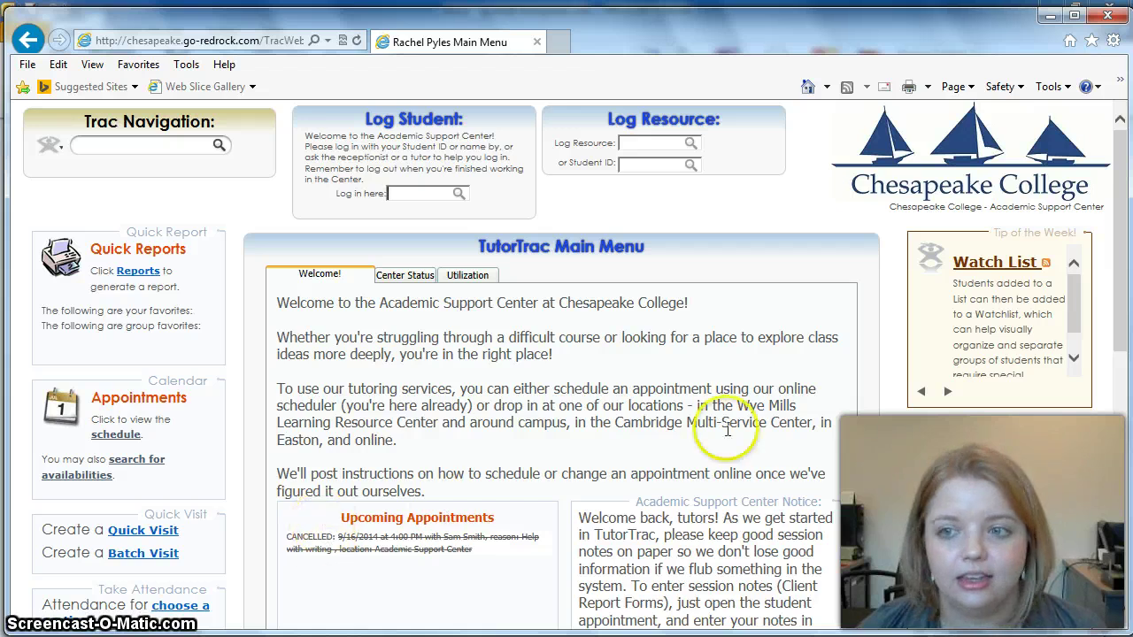
Step: Scroll through the main menu, then bring up the Trac Navigation options
{"action": "left_click", "coordinate": [1120, 205]}
{"action": "left_click_drag", "start_coordinate": [1120, 206], "coordinate": [1115, 283]}
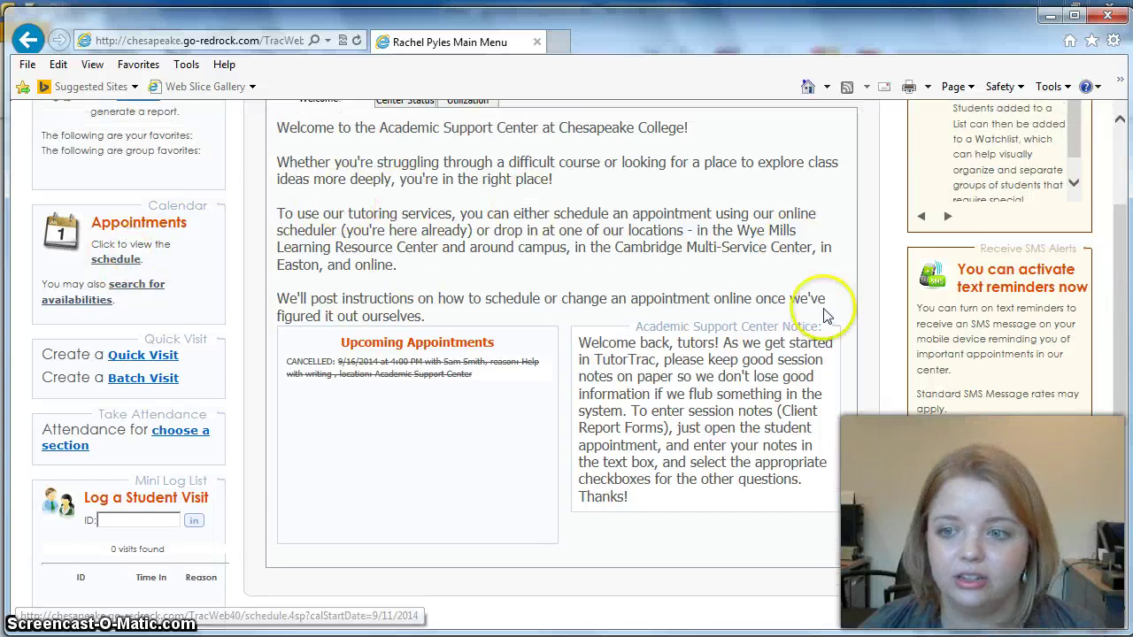
{"action": "left_click_drag", "start_coordinate": [1120, 354], "coordinate": [1113, 257]}
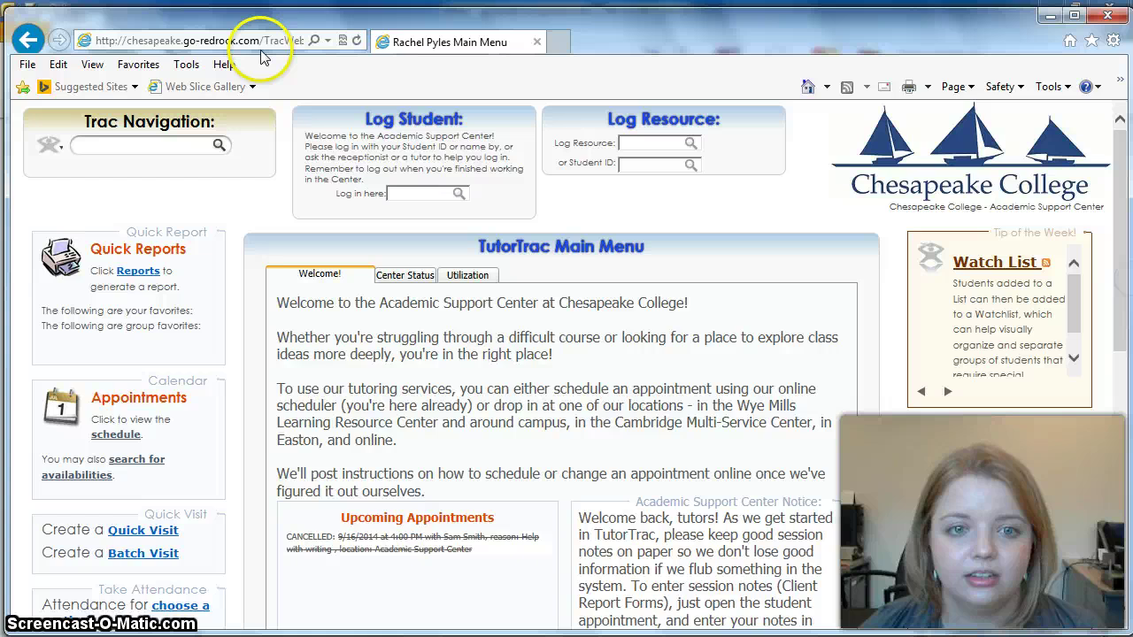
{"action": "mouse_move", "coordinate": [215, 128]}
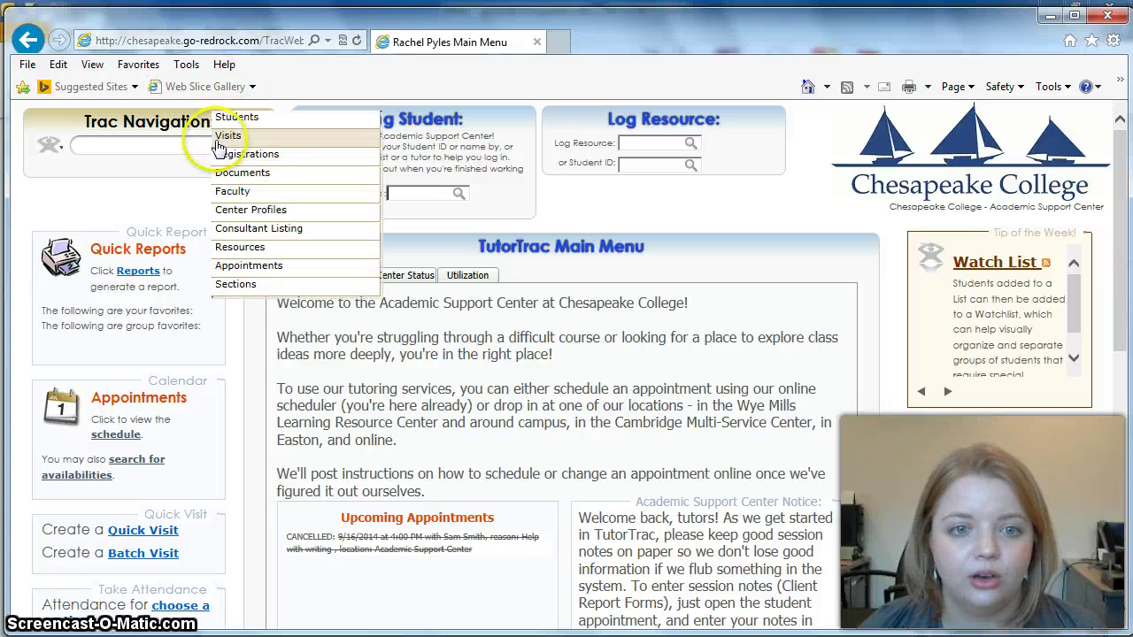
{"action": "left_click", "coordinate": [53, 146]}
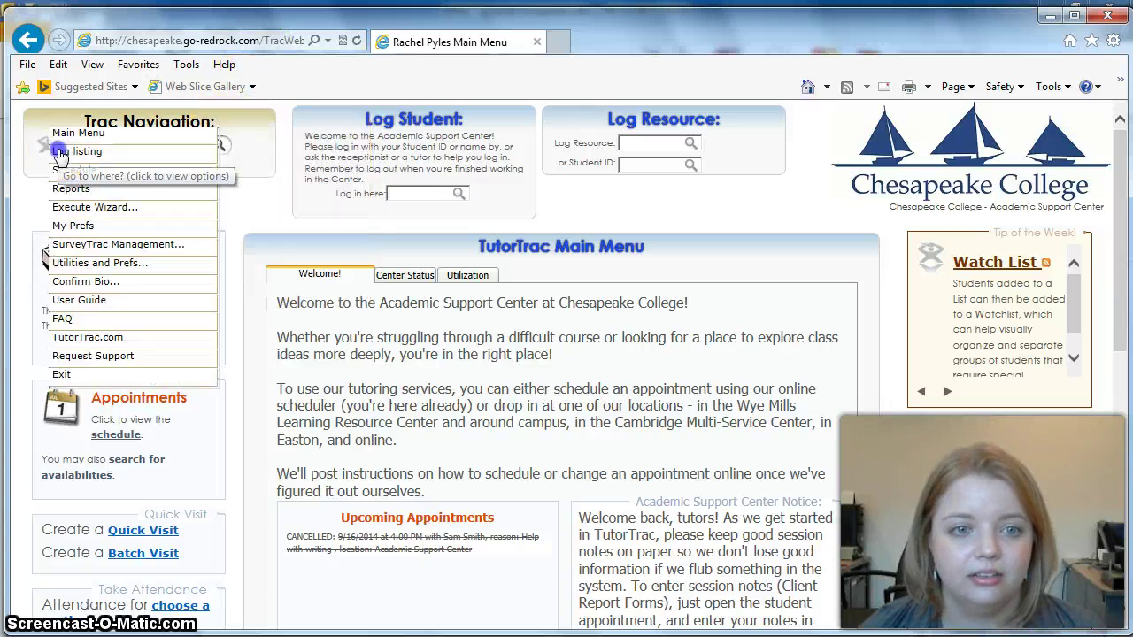
{"action": "left_click", "coordinate": [58, 170]}
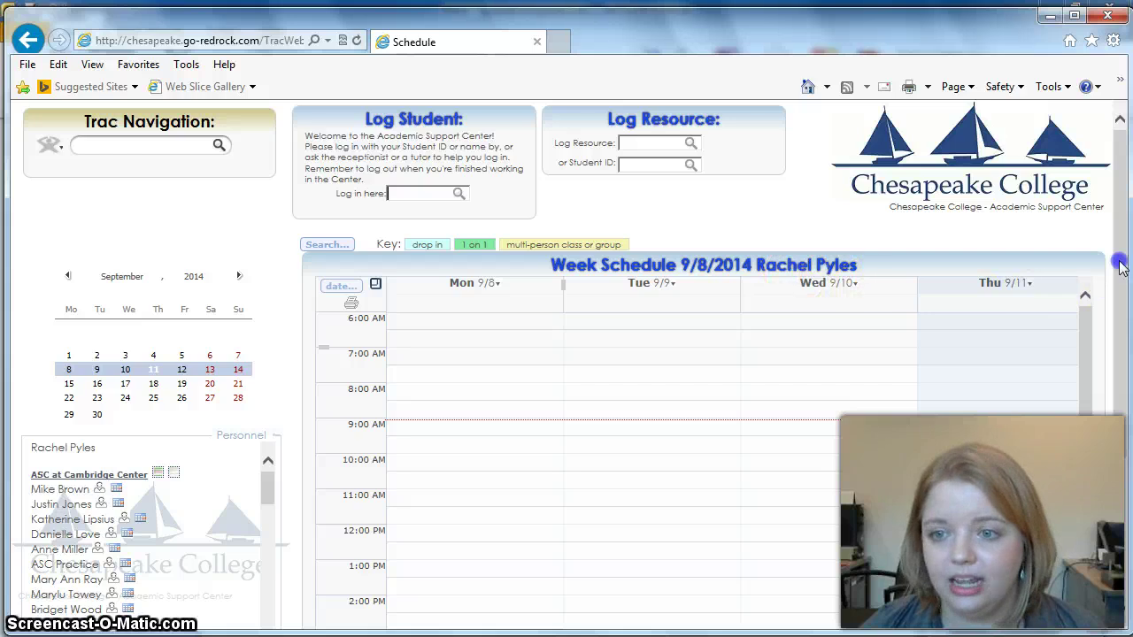
{"action": "left_click_drag", "start_coordinate": [1121, 274], "coordinate": [1068, 390]}
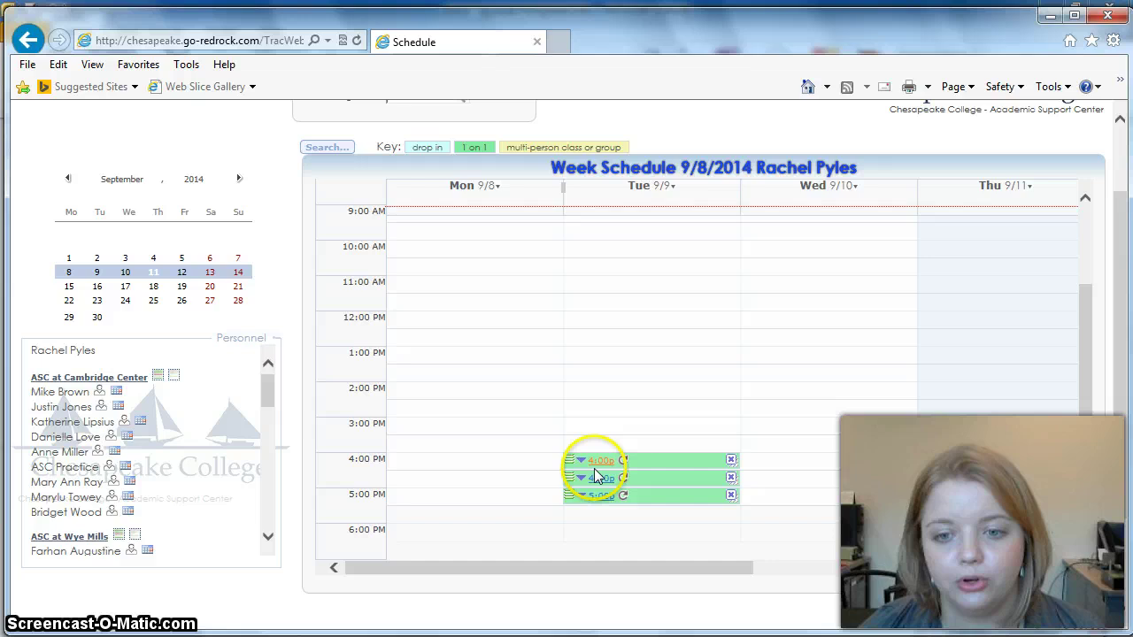
{"action": "mouse_move", "coordinate": [595, 507]}
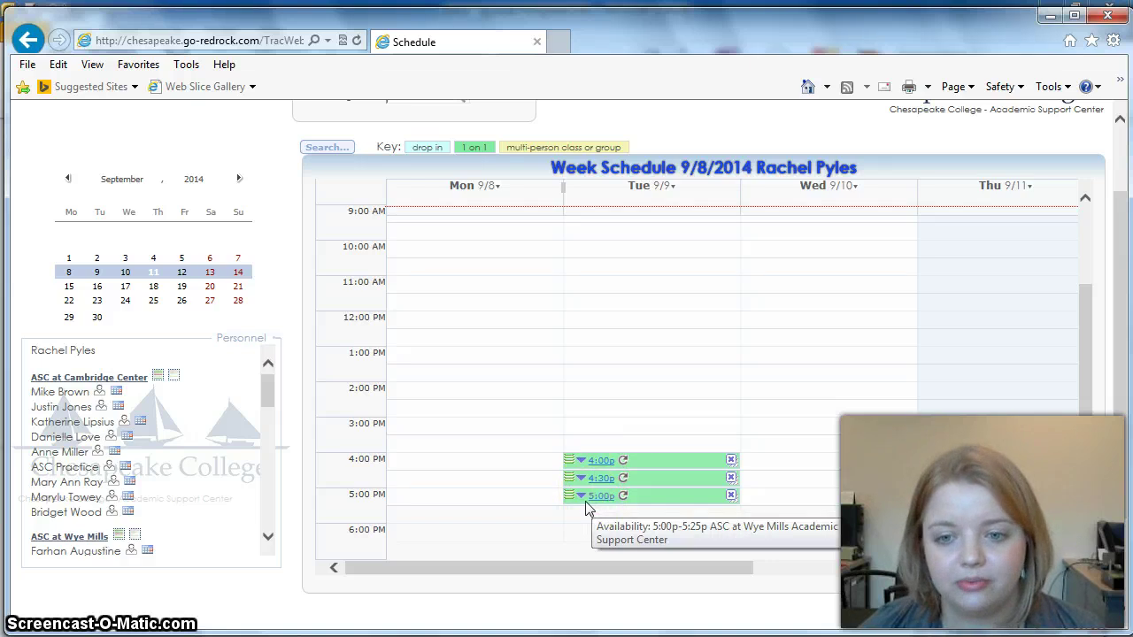
{"action": "mouse_move", "coordinate": [546, 571]}
{"action": "left_mouse_down"}
{"action": "mouse_move", "coordinate": [792, 592]}
{"action": "mouse_move", "coordinate": [531, 579]}
{"action": "left_mouse_up"}
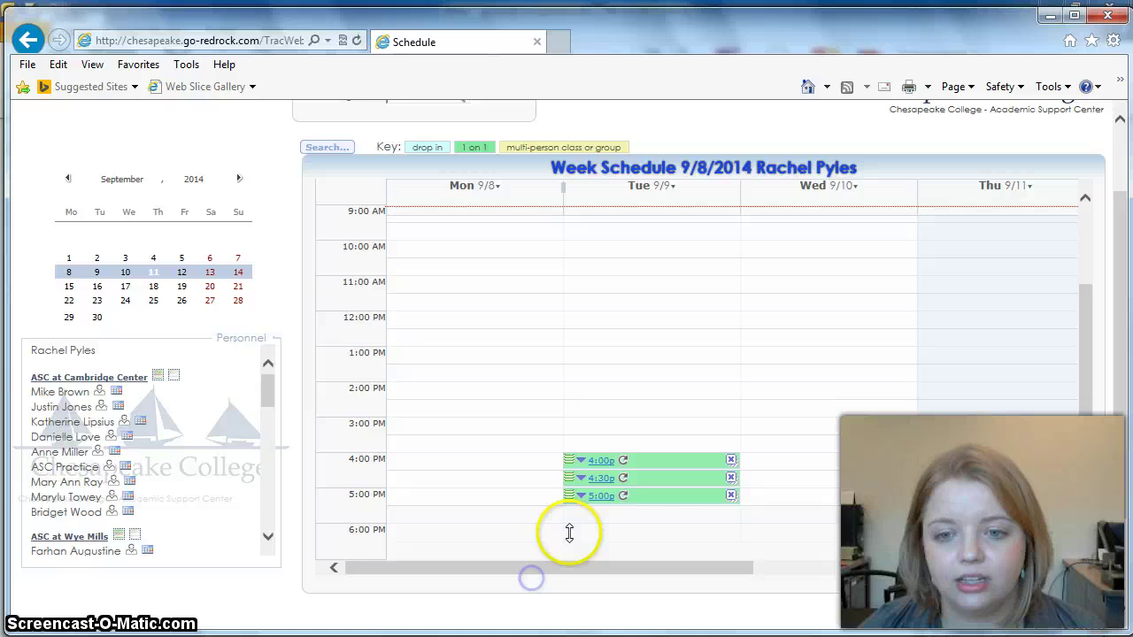
Step: Review the Tuesday 4:00p availability's 25:50 multi-slot booking, 5-minute breaks and weekly option, then save
{"action": "left_click", "coordinate": [597, 466]}
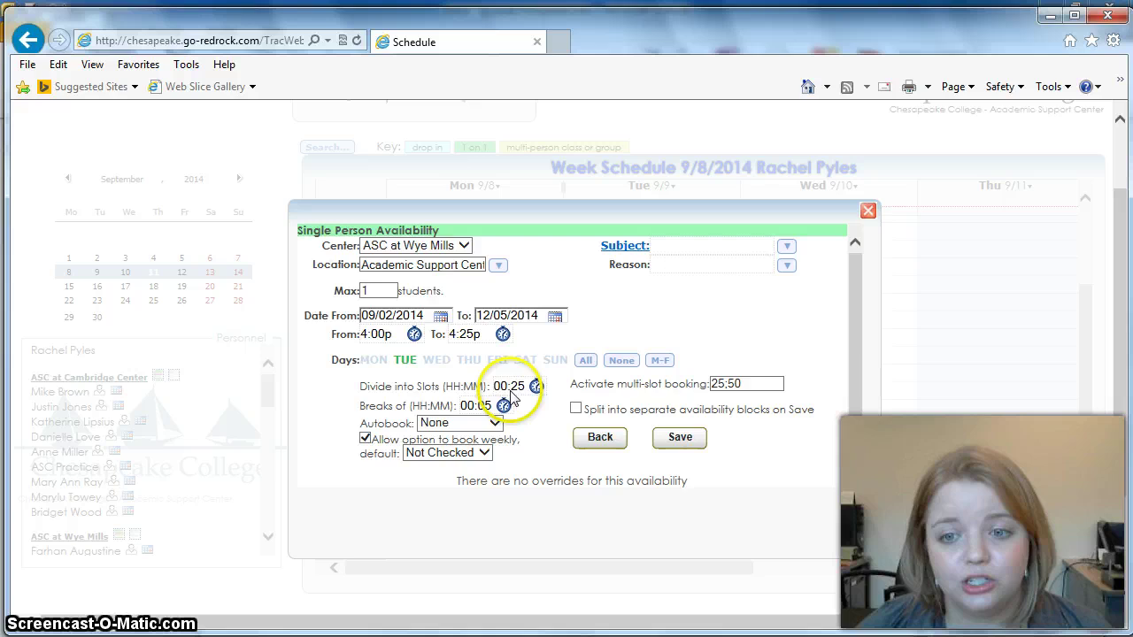
{"action": "left_click", "coordinate": [729, 393]}
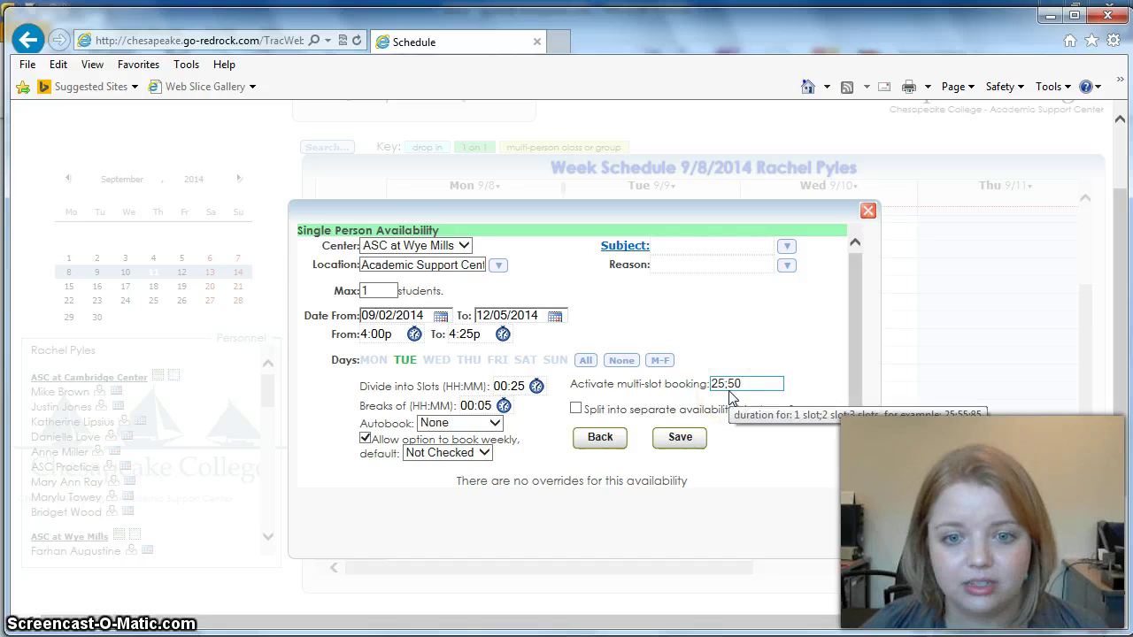
{"action": "left_click", "coordinate": [469, 407]}
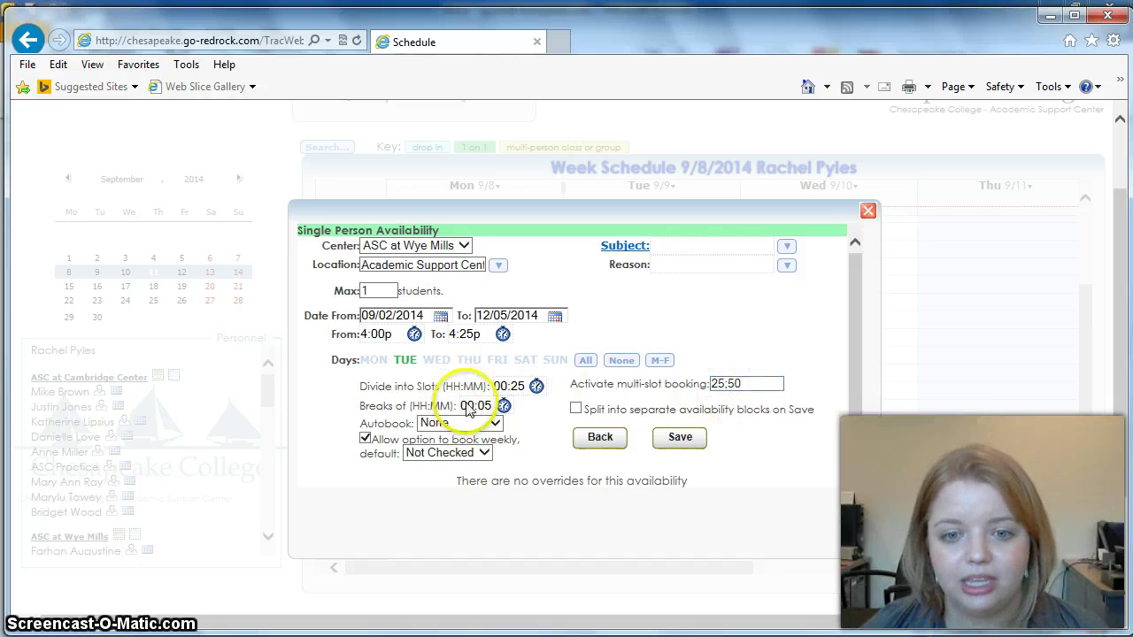
{"action": "left_click", "coordinate": [363, 445]}
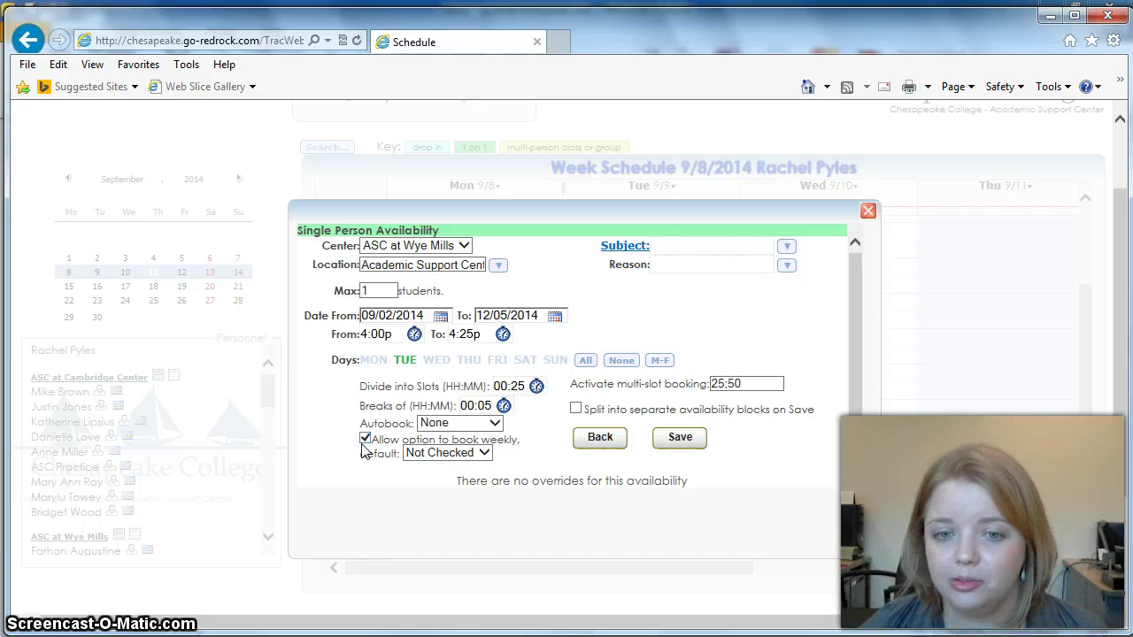
{"action": "left_click", "coordinate": [670, 442]}
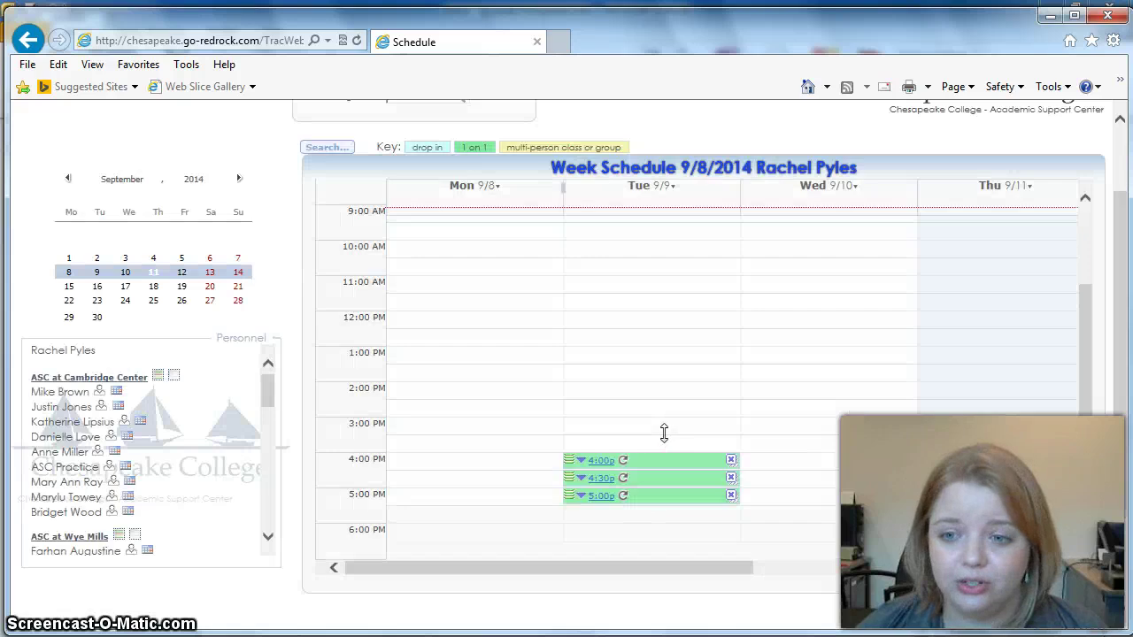
Step: Finish the save and scroll the Personnel list on the 9/8/2014 Week Schedule
{"action": "left_click", "coordinate": [666, 434]}
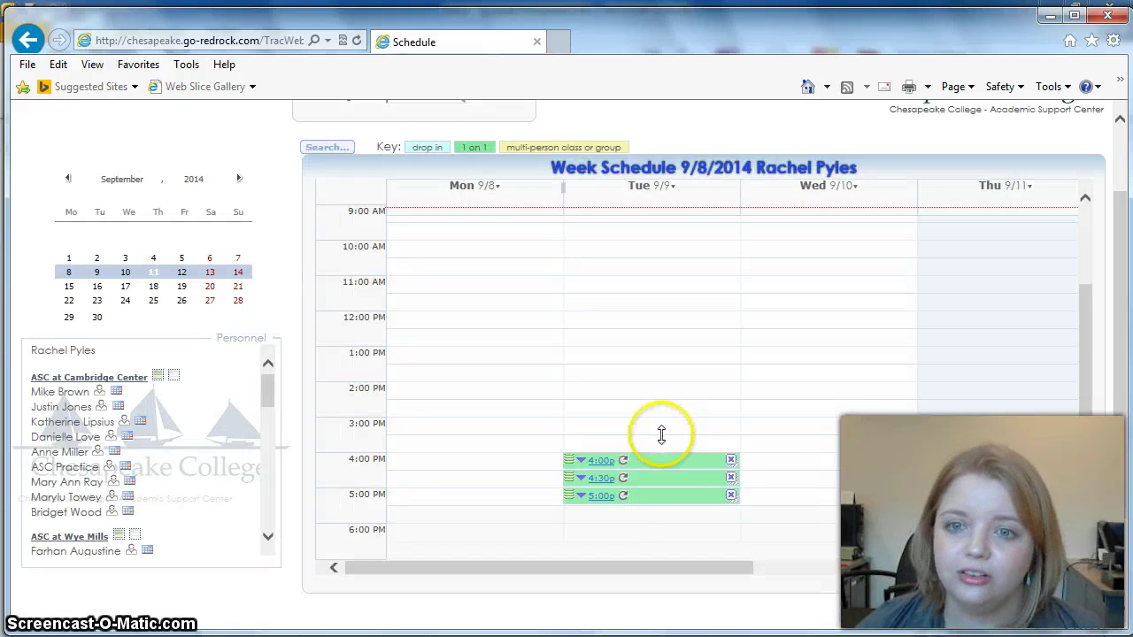
{"action": "mouse_move", "coordinate": [641, 493]}
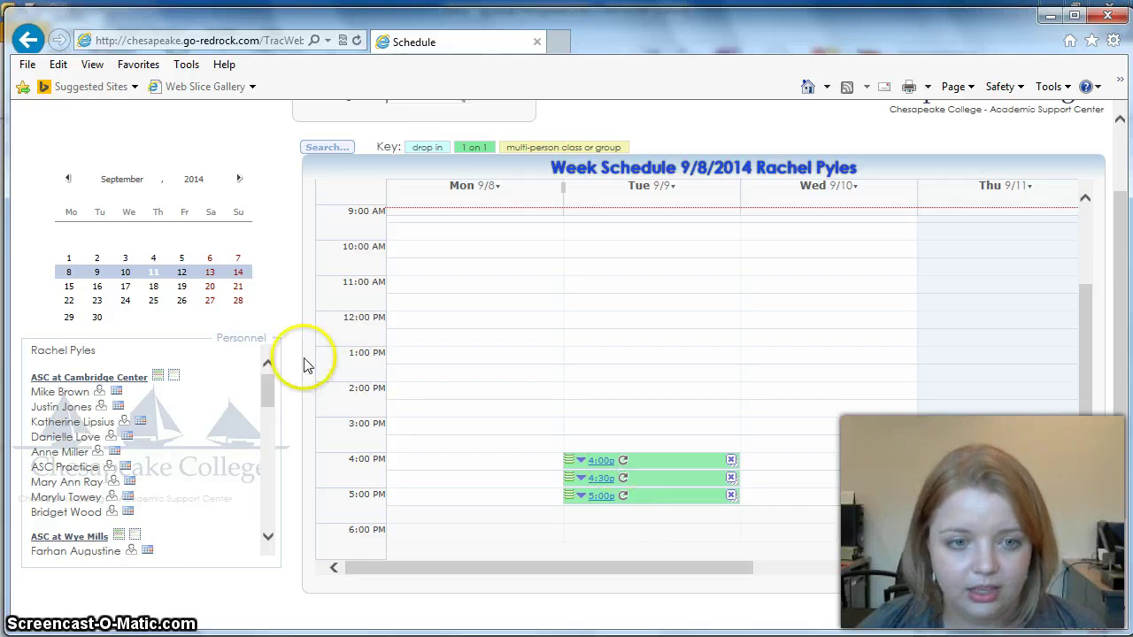
{"action": "scroll", "coordinate": [263, 404], "scroll_direction": "down", "scroll_amount": 3}
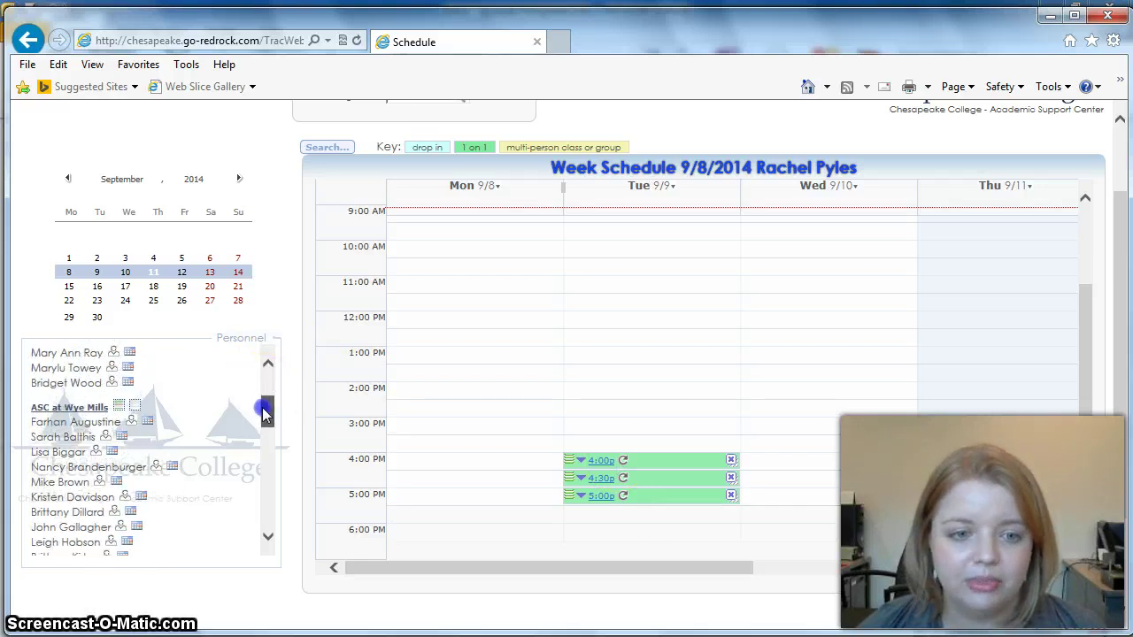
{"action": "scroll", "coordinate": [263, 405], "scroll_direction": "up", "scroll_amount": 2}
{"action": "mouse_move", "coordinate": [263, 405]}
{"action": "left_mouse_down"}
{"action": "mouse_move", "coordinate": [265, 369]}
{"action": "mouse_move", "coordinate": [260, 389]}
{"action": "left_mouse_up"}
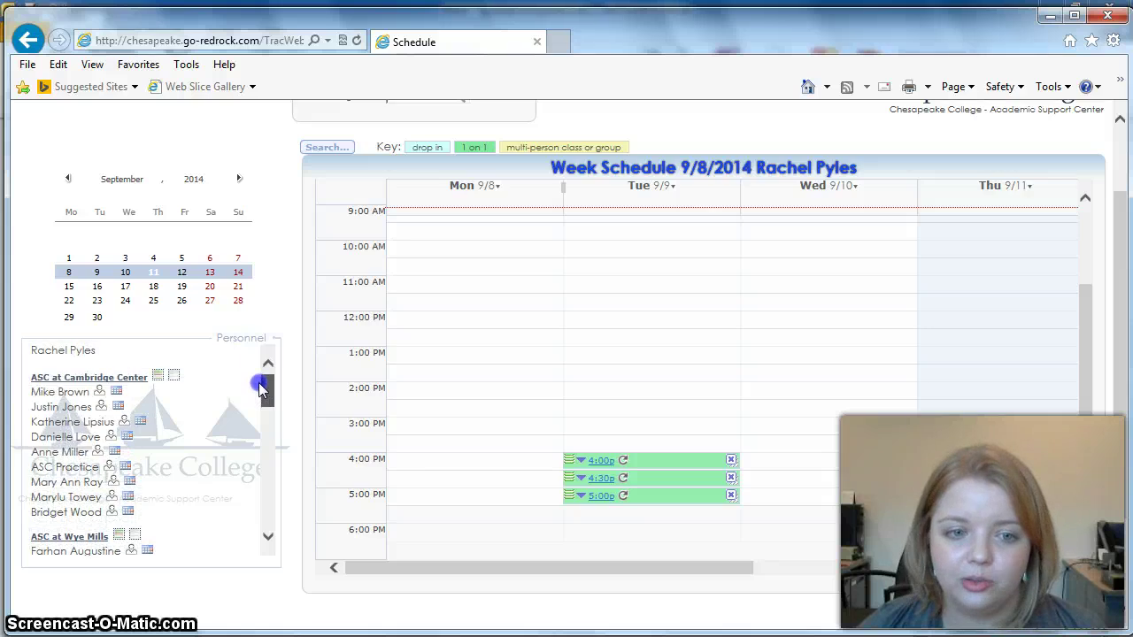
{"action": "mouse_move", "coordinate": [261, 388]}
{"action": "left_mouse_down"}
{"action": "mouse_move", "coordinate": [255, 522]}
{"action": "mouse_move", "coordinate": [263, 409]}
{"action": "left_mouse_up"}
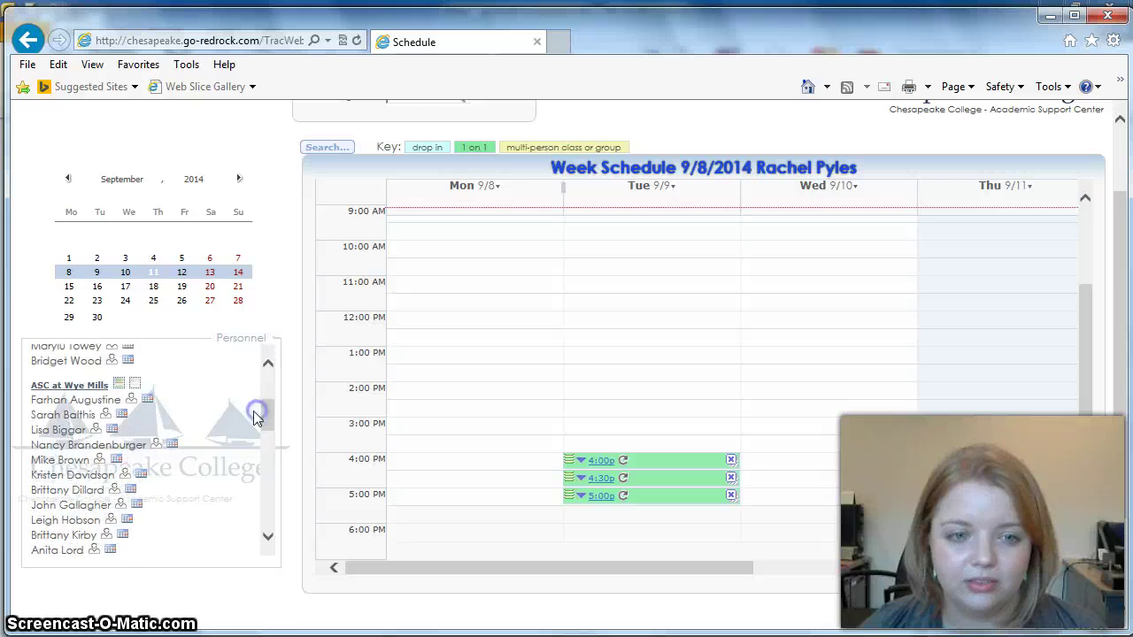
Step: Open ASC at Wye Mills' 9/11/2014 day schedule and scroll across the tutor columns
{"action": "left_click", "coordinate": [93, 387]}
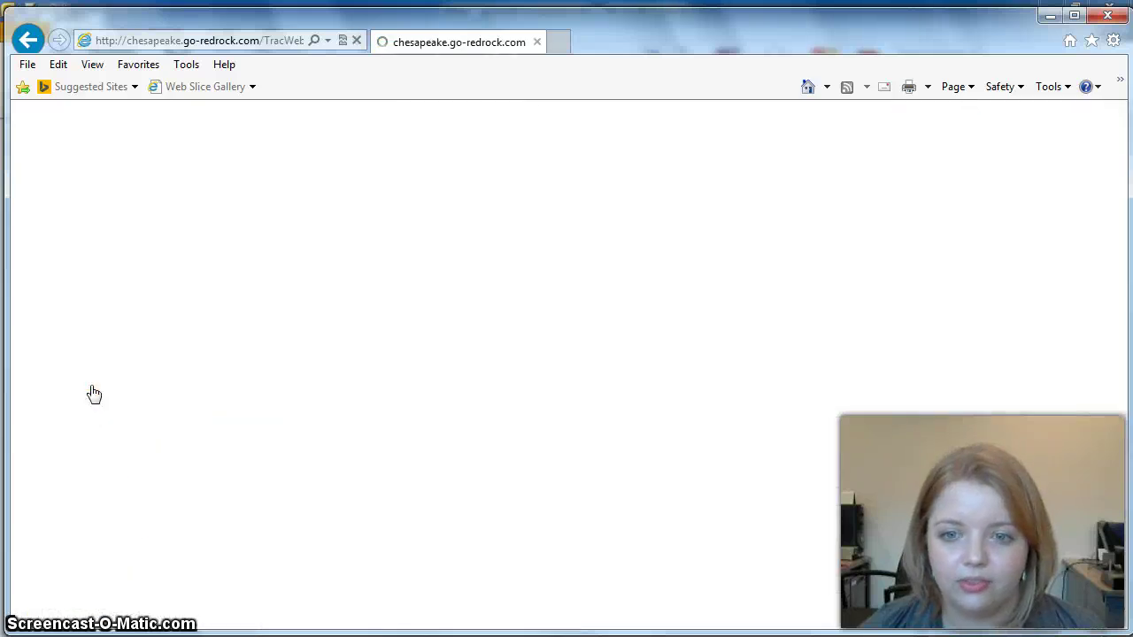
{"action": "left_click_drag", "start_coordinate": [1123, 292], "coordinate": [1120, 341]}
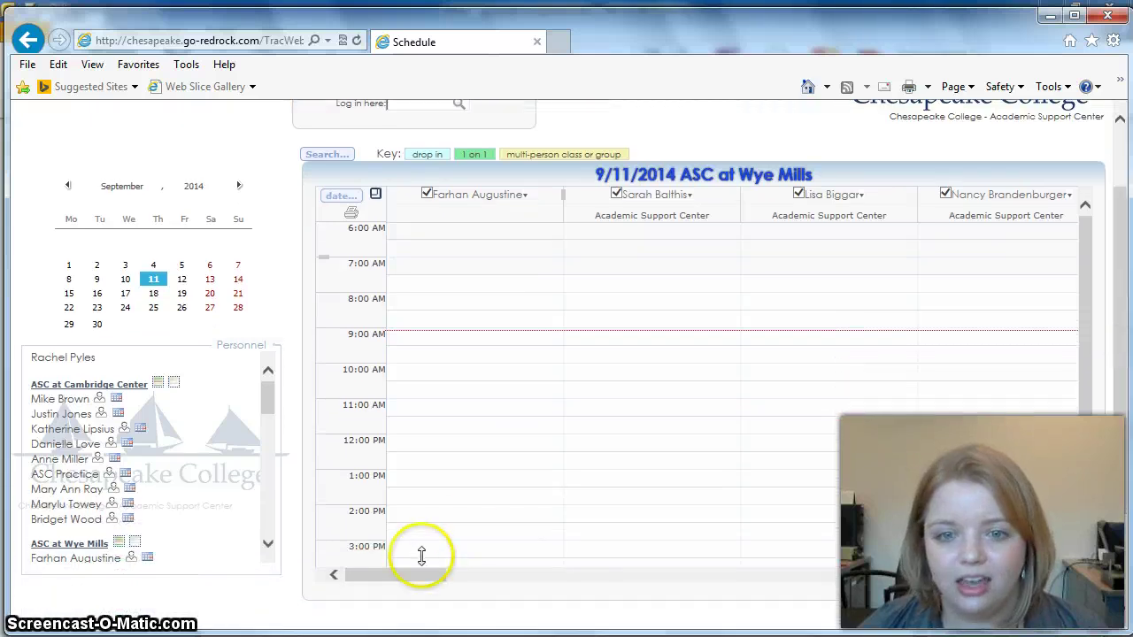
{"action": "left_click_drag", "start_coordinate": [393, 576], "coordinate": [853, 556]}
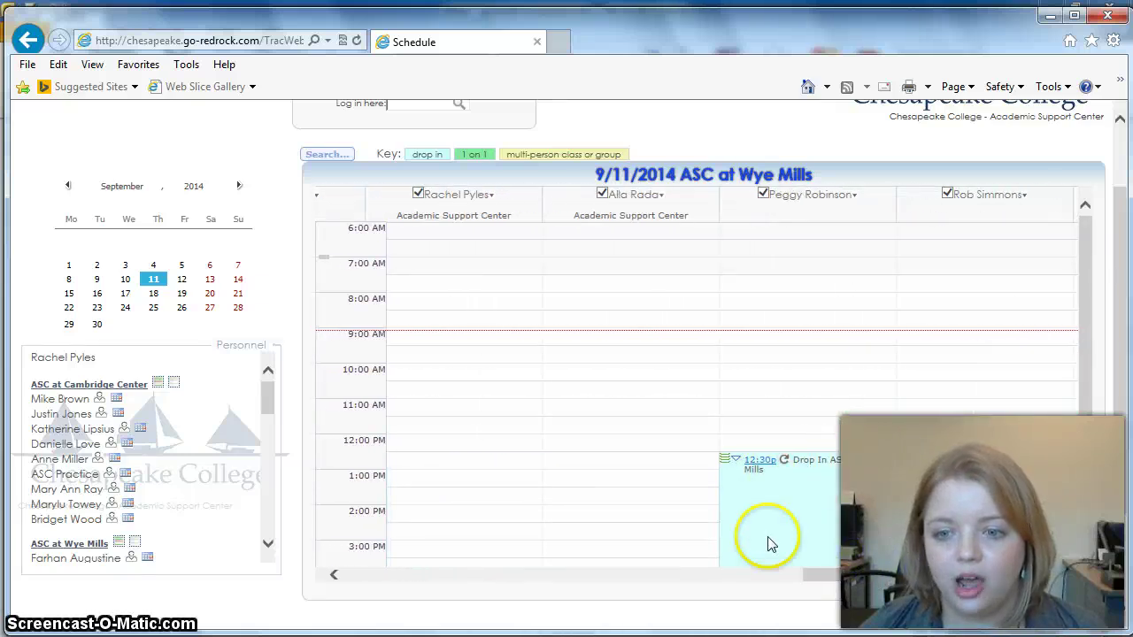
{"action": "left_click_drag", "start_coordinate": [788, 472], "coordinate": [819, 567]}
{"action": "scroll", "coordinate": [1084, 424], "scroll_direction": "down", "scroll_amount": 1}
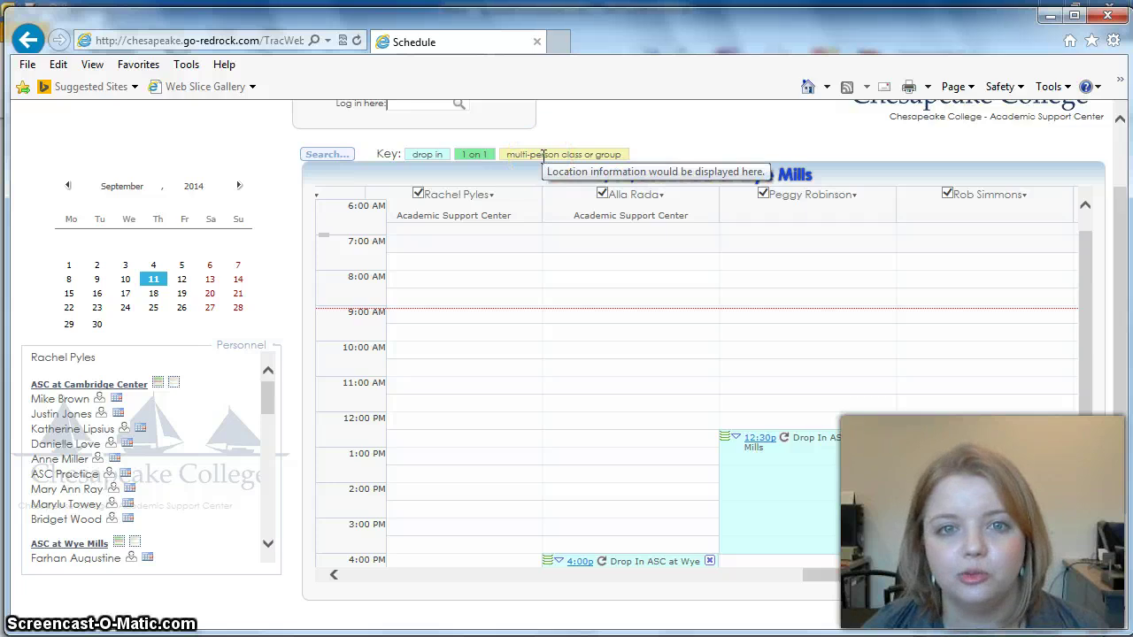
{"action": "left_click_drag", "start_coordinate": [1083, 298], "coordinate": [1090, 323]}
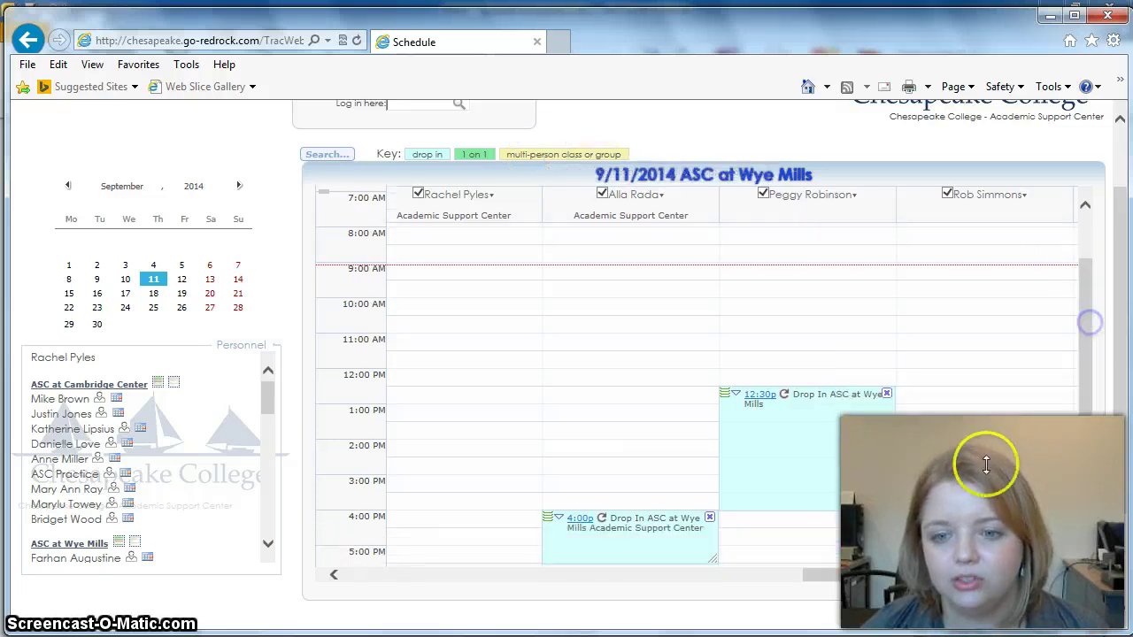
{"action": "left_click_drag", "start_coordinate": [817, 576], "coordinate": [354, 593]}
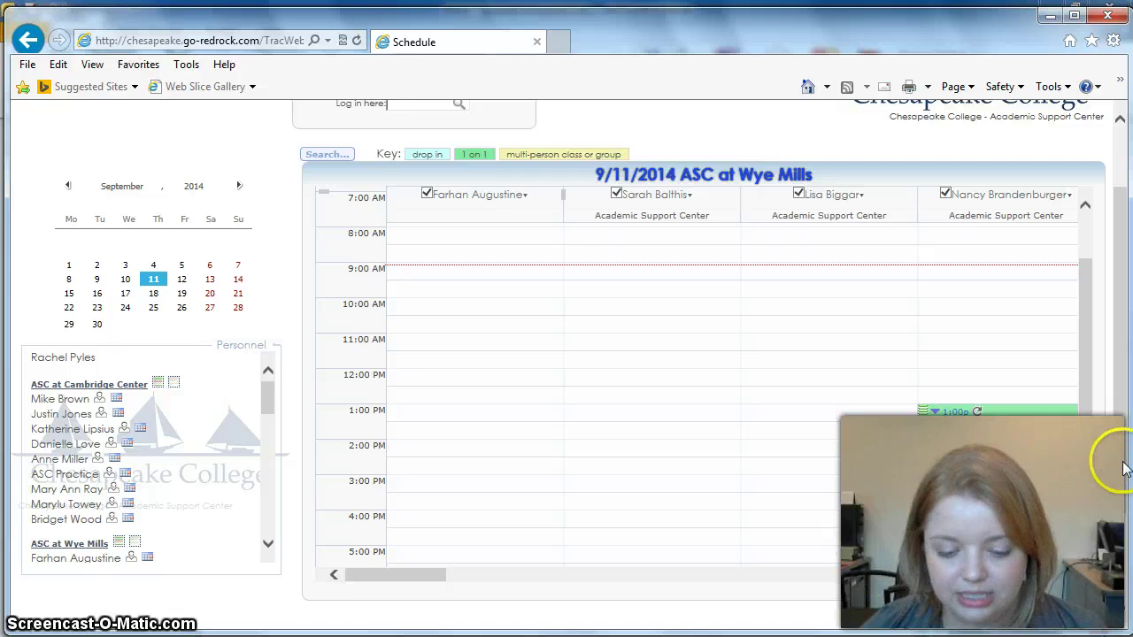
{"action": "left_click_drag", "start_coordinate": [1113, 463], "coordinate": [1124, 392]}
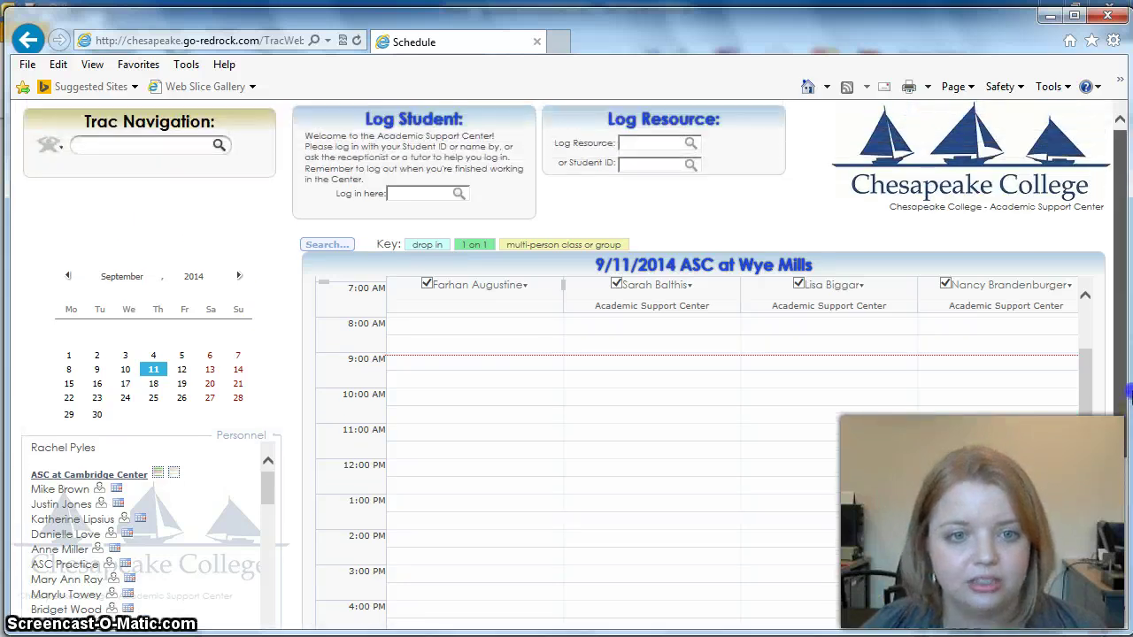
Step: Open Appointments search and pick the test student's record as the Student
{"action": "mouse_move", "coordinate": [215, 147]}
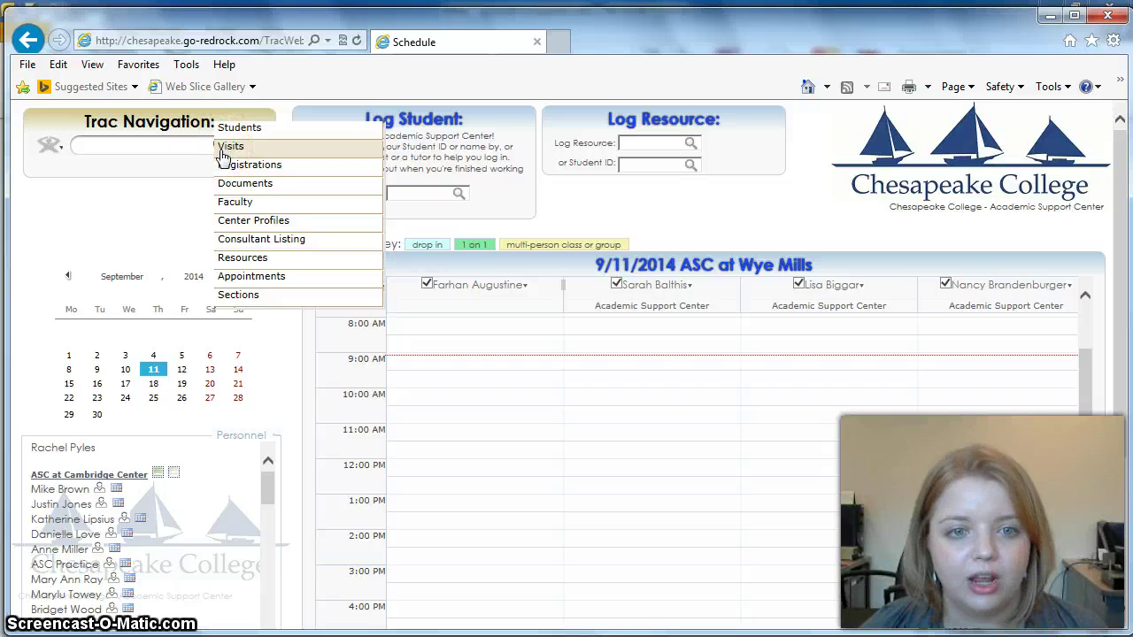
{"action": "left_click", "coordinate": [226, 278]}
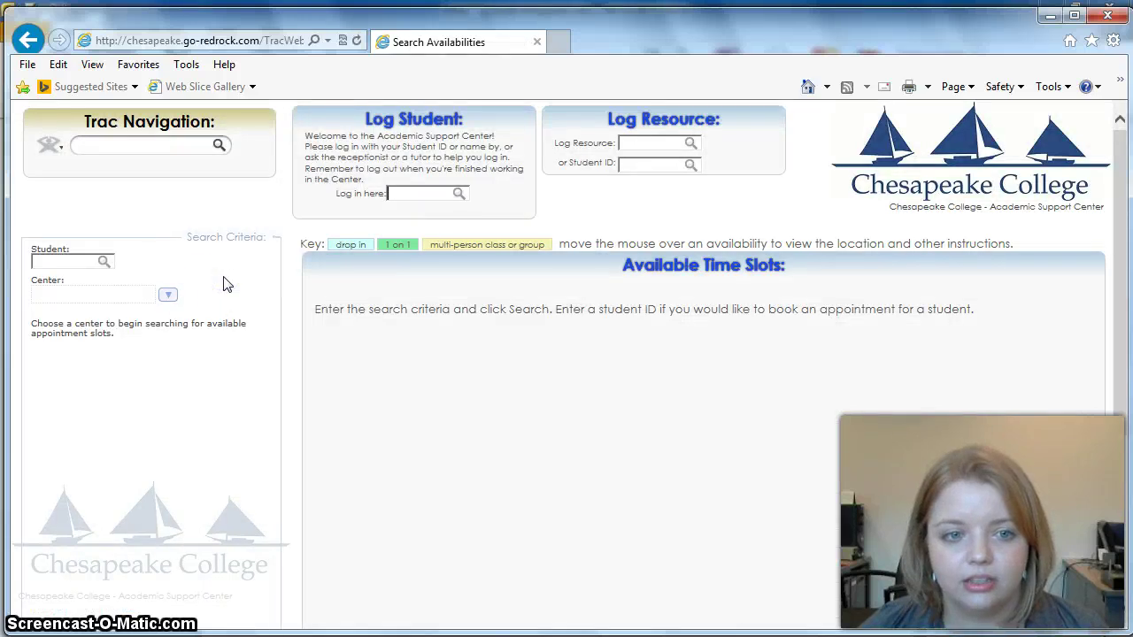
{"action": "left_click", "coordinate": [53, 262]}
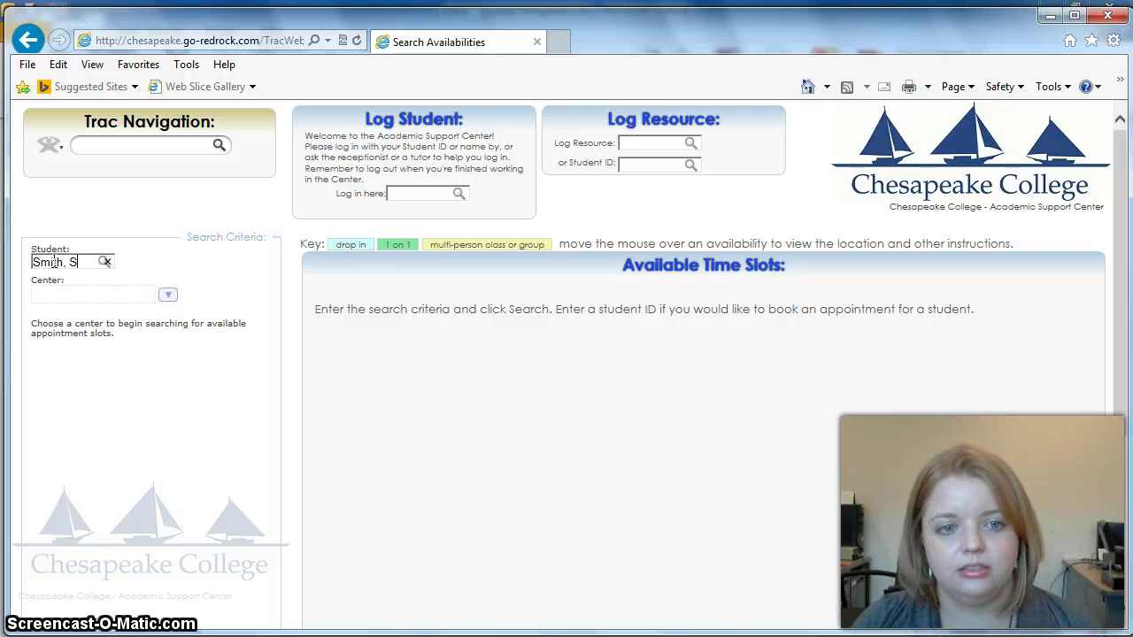
{"action": "left_click", "coordinate": [30, 286]}
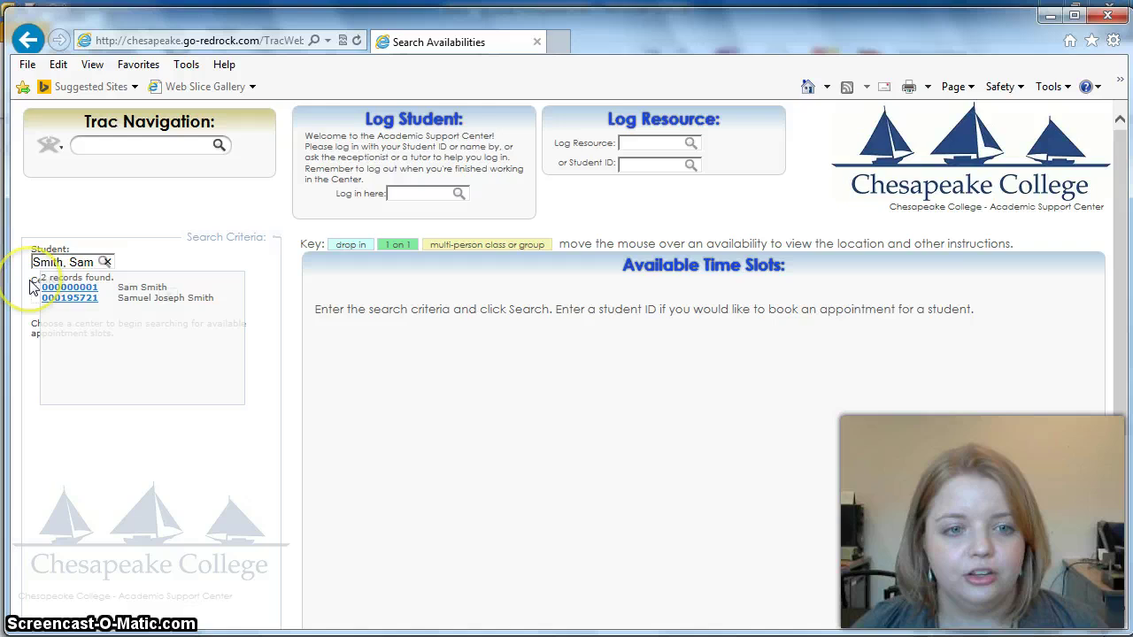
{"action": "left_click", "coordinate": [51, 288]}
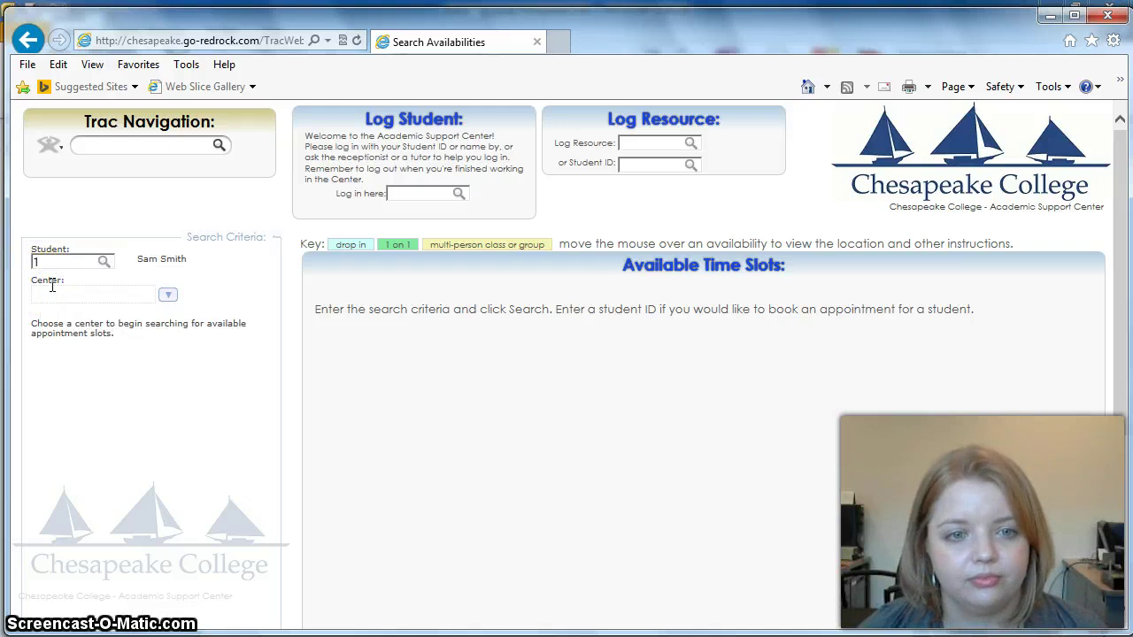
Step: Choose ASC at Wye Mills as the center for the availability search
{"action": "left_click", "coordinate": [167, 297]}
{"action": "left_click_drag", "start_coordinate": [167, 298], "coordinate": [111, 344]}
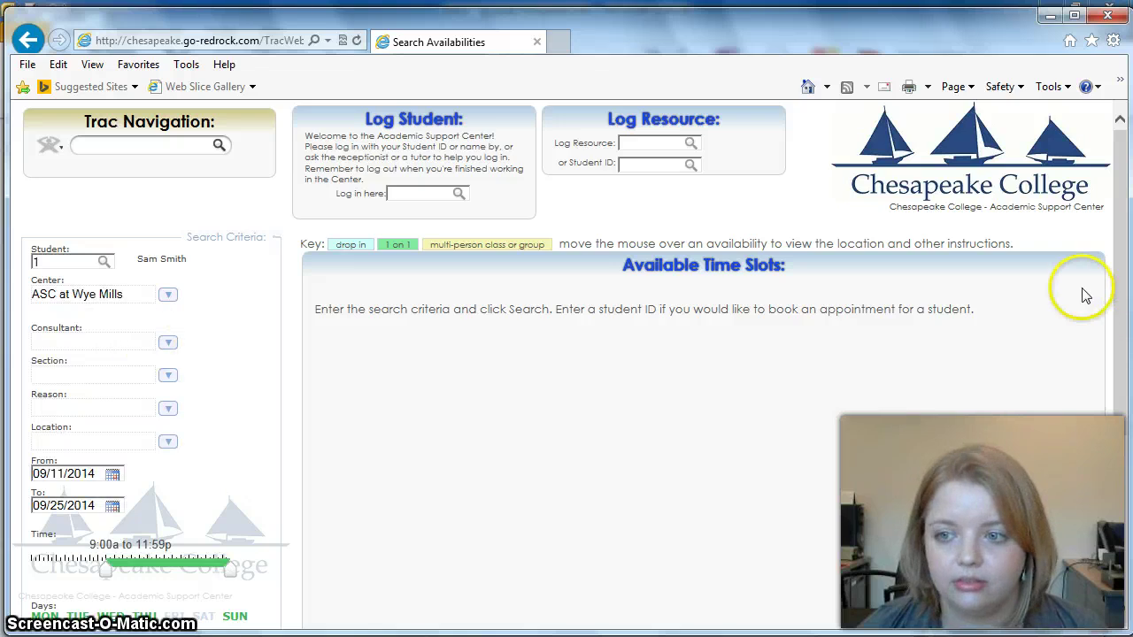
{"action": "left_click", "coordinate": [1128, 301]}
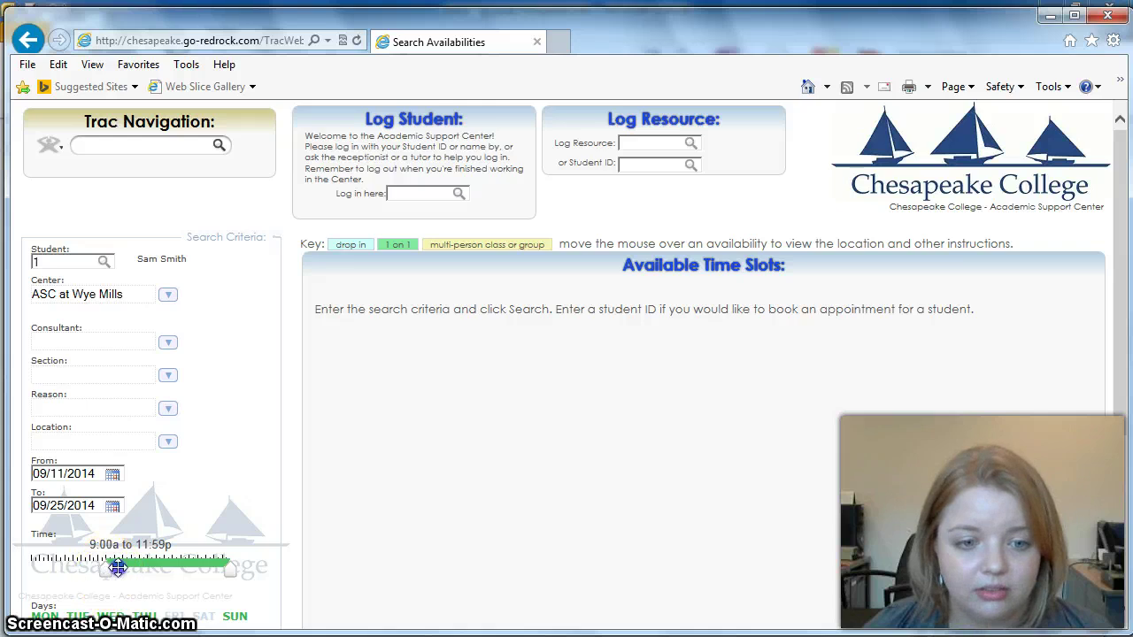
Step: Restrict the search to 3:00p–7:00p on Tuesdays only and run it
{"action": "left_click_drag", "start_coordinate": [118, 566], "coordinate": [145, 570]}
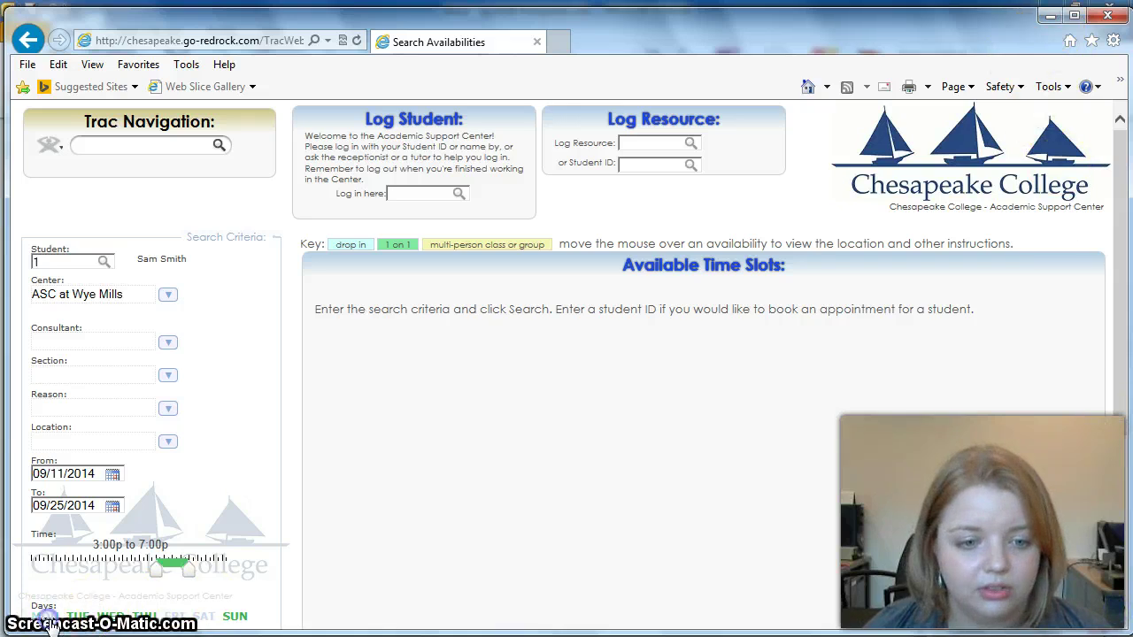
{"action": "left_click", "coordinate": [235, 616]}
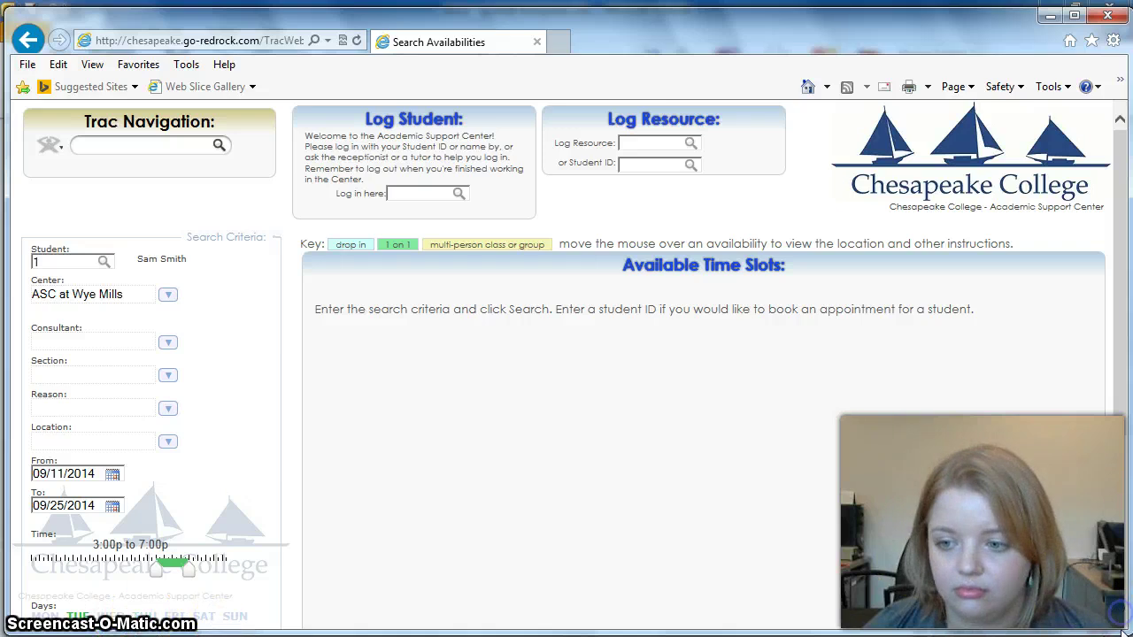
{"action": "left_click_drag", "start_coordinate": [1122, 627], "coordinate": [1115, 617]}
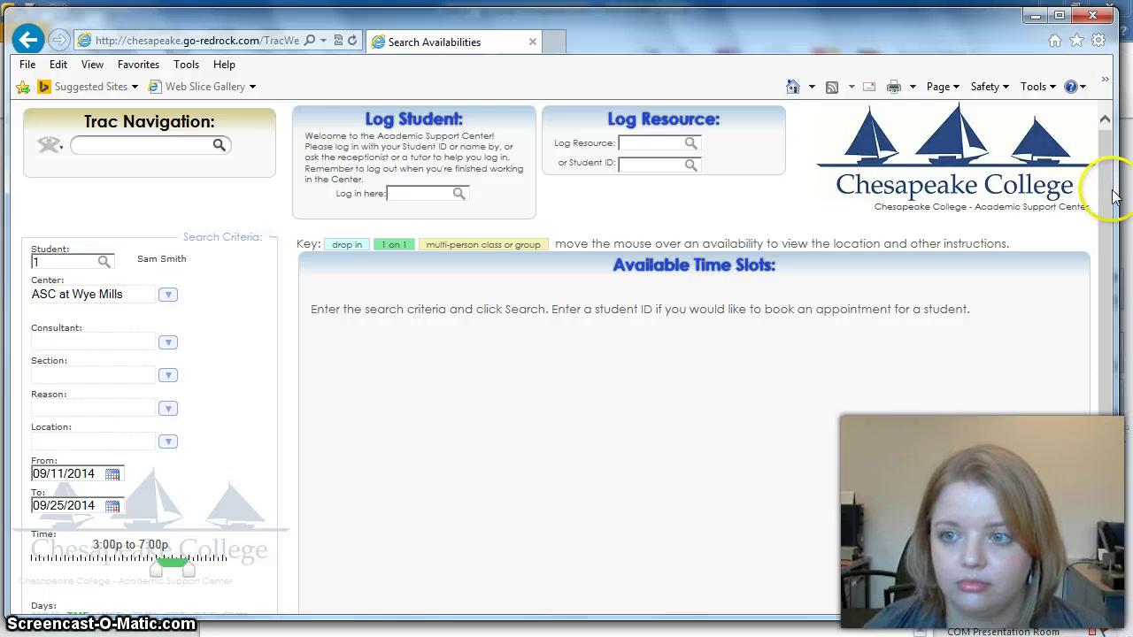
{"action": "scroll", "coordinate": [194, 451], "scroll_direction": "down", "scroll_amount": 3}
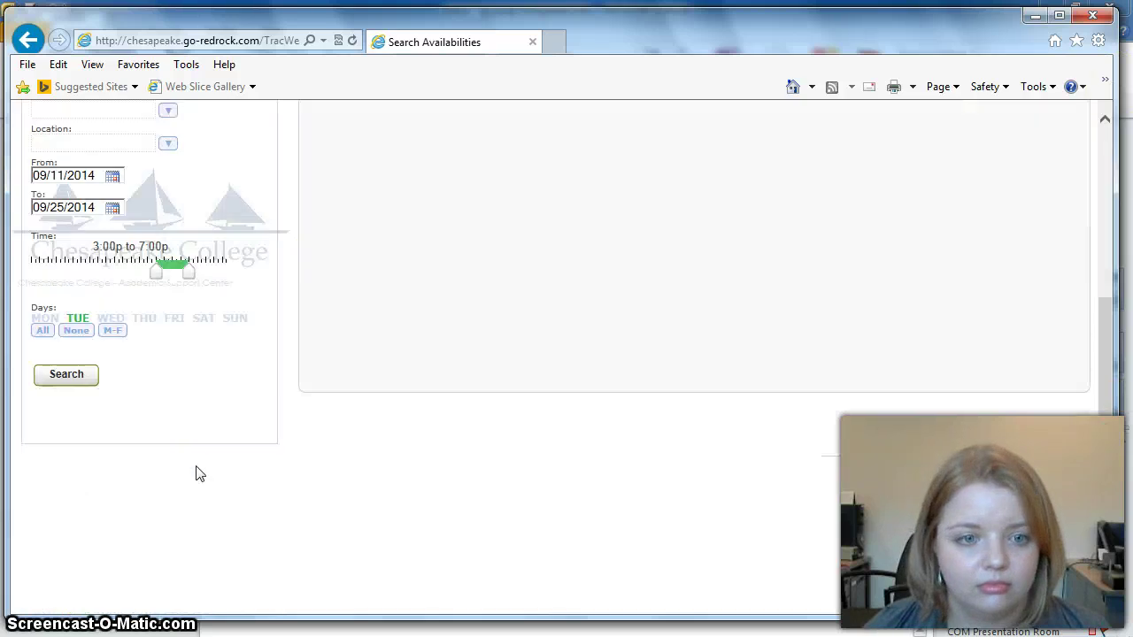
{"action": "left_click", "coordinate": [69, 389]}
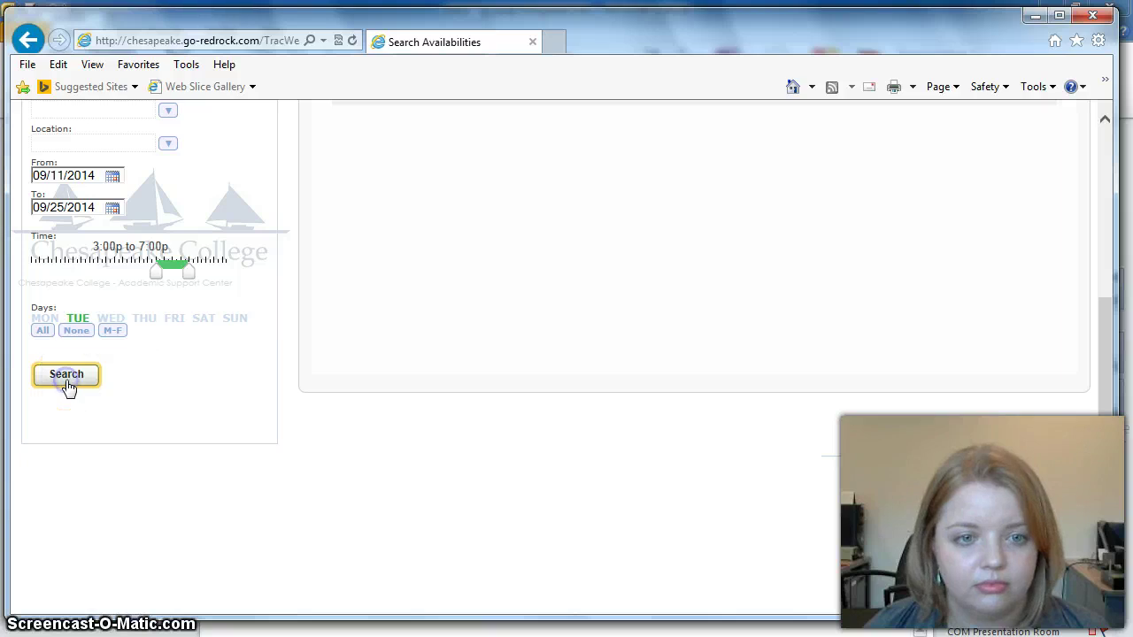
Step: Scroll through each tutor's open slots for Tuesday 9/16/2014 and Tuesday 9/23/2014
{"action": "left_click", "coordinate": [1104, 380]}
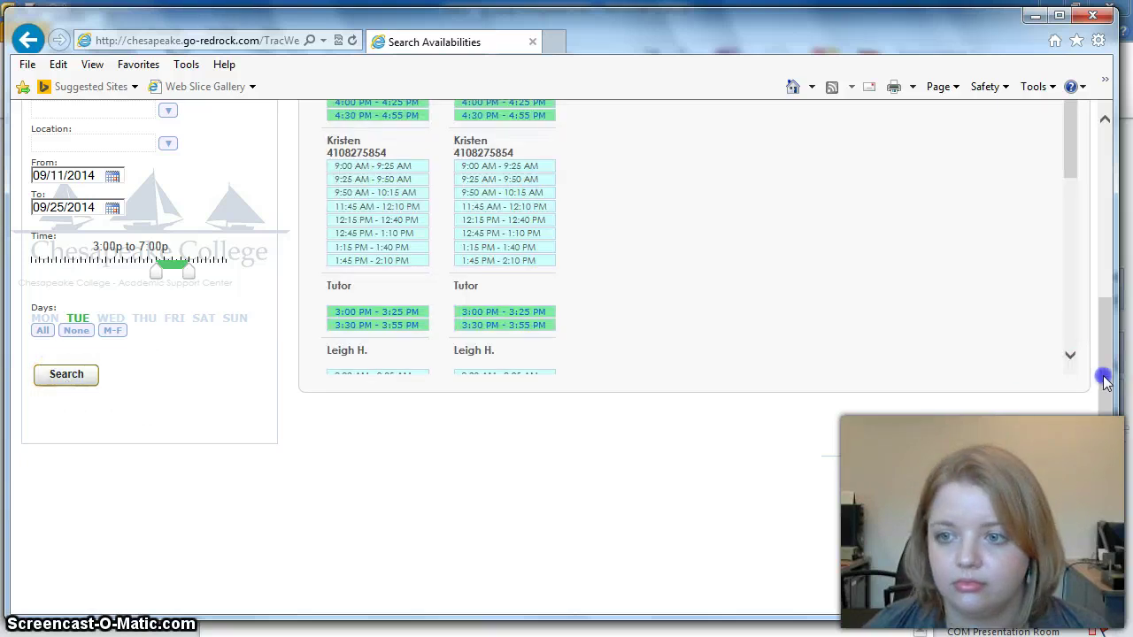
{"action": "scroll", "coordinate": [939, 316], "scroll_direction": "up", "scroll_amount": 2}
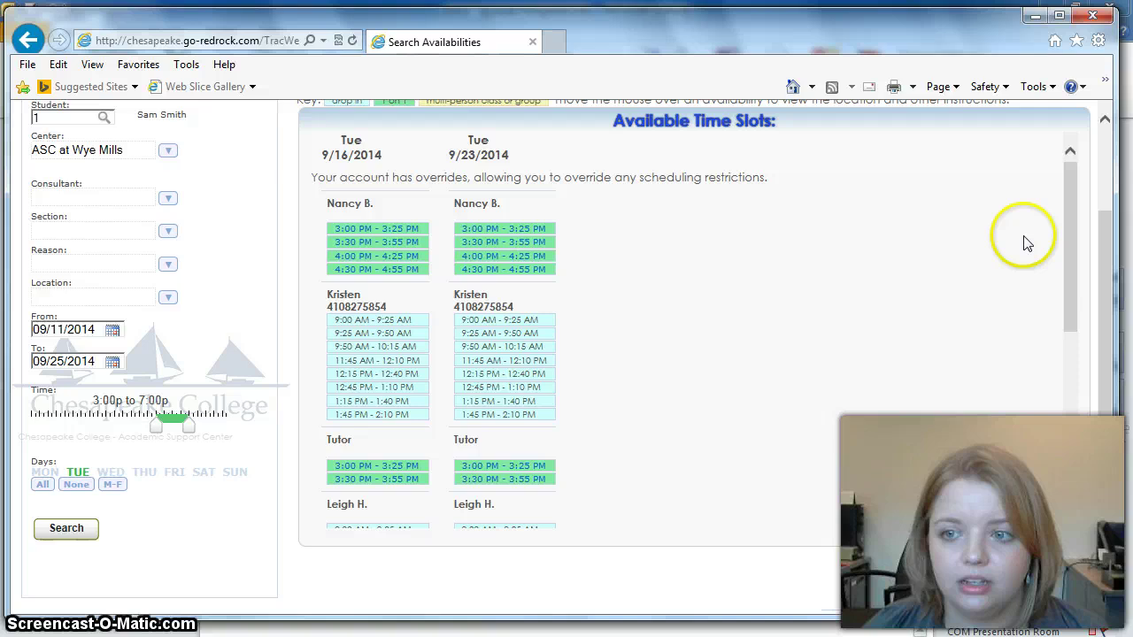
{"action": "left_click_drag", "start_coordinate": [1070, 223], "coordinate": [1065, 408]}
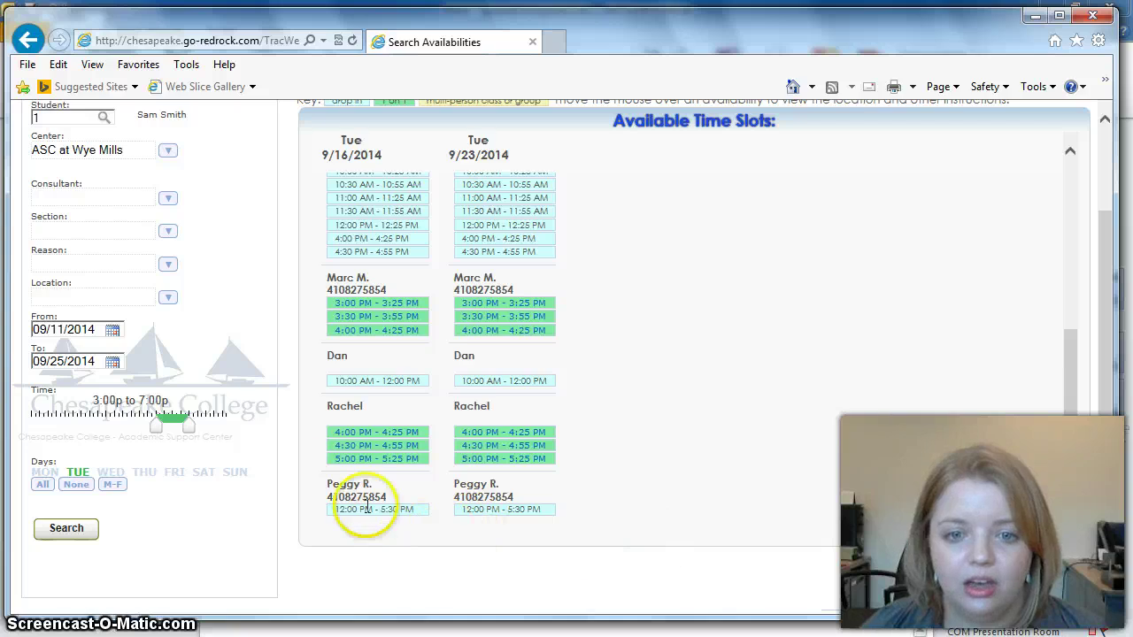
{"action": "mouse_move", "coordinate": [350, 434]}
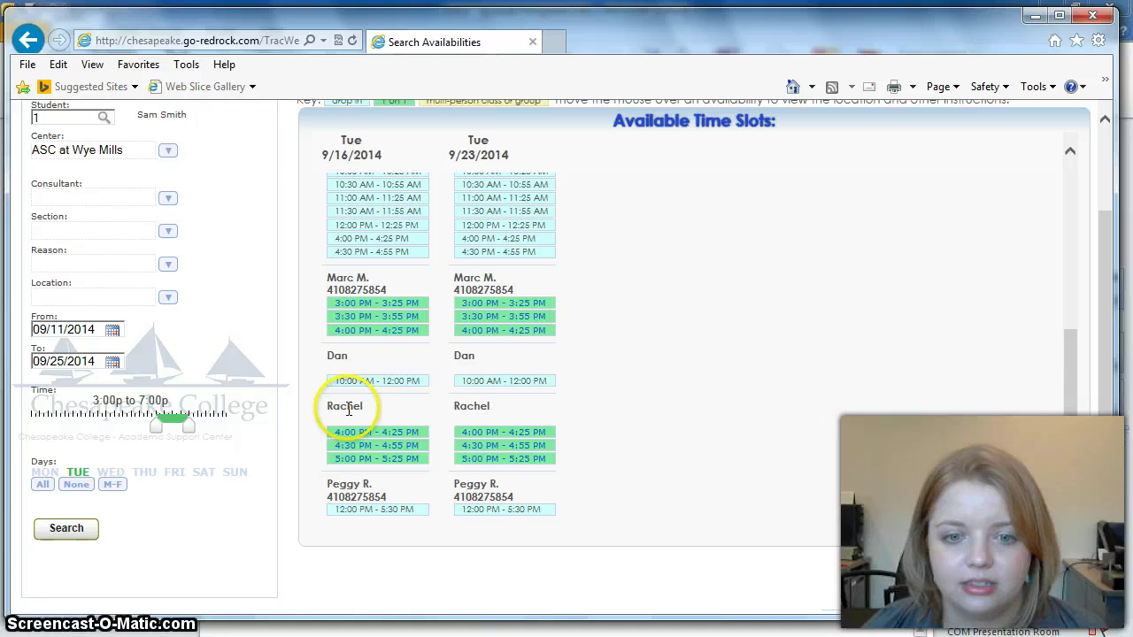
Step: Start a booking in the tutor's 4:00 PM slot on 9/16/2014 with reason 'Help with writing'
{"action": "left_click", "coordinate": [357, 437]}
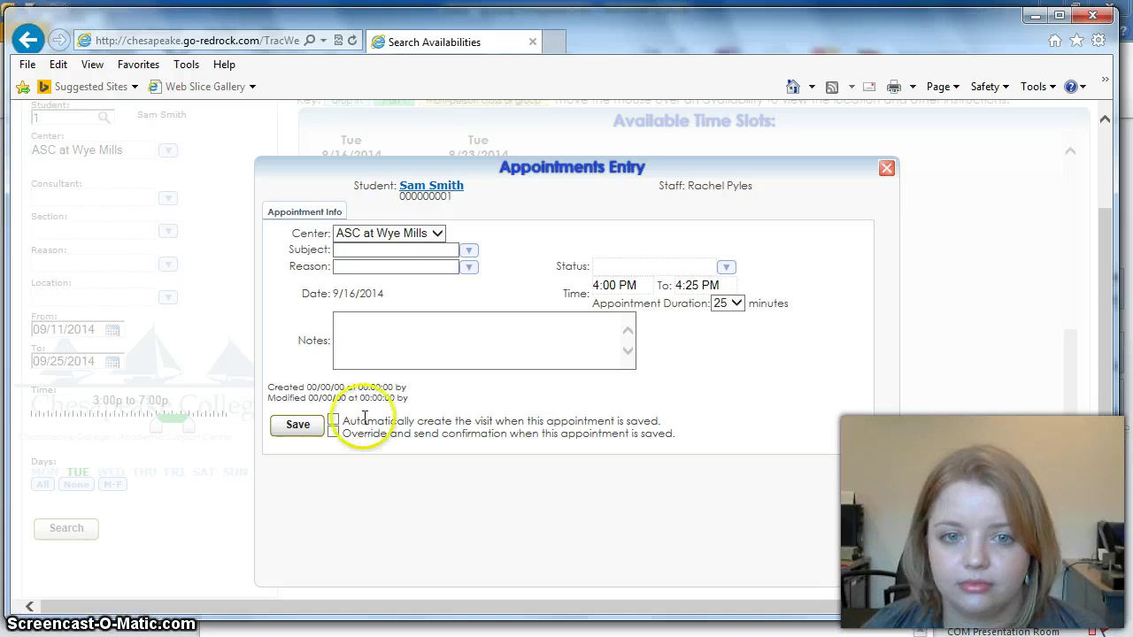
{"action": "left_click", "coordinate": [468, 253]}
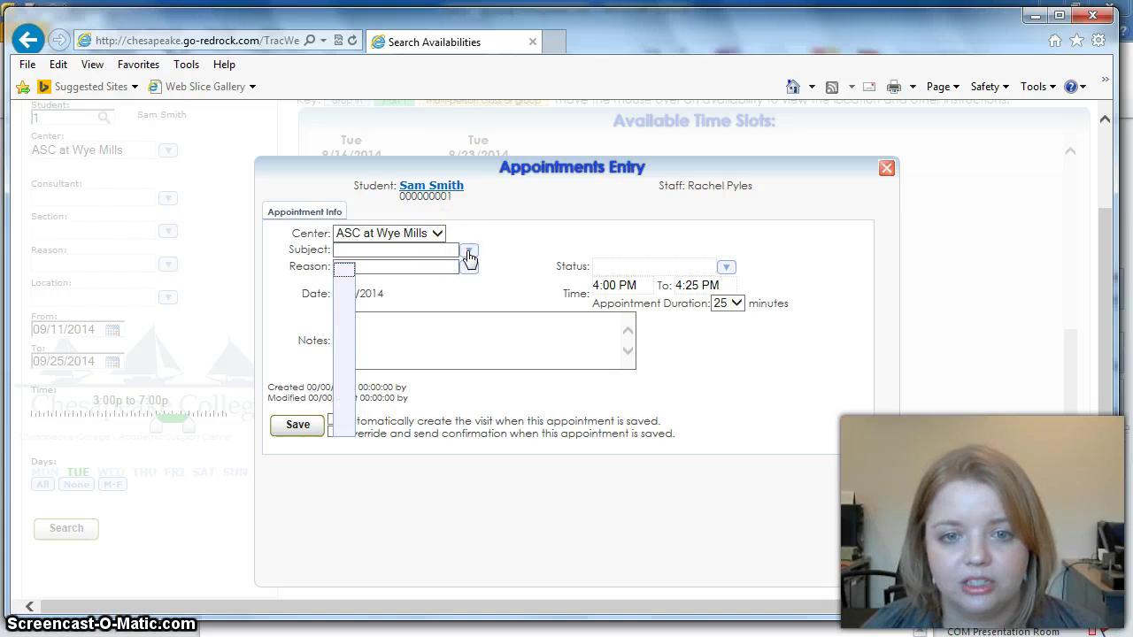
{"action": "left_click", "coordinate": [469, 266]}
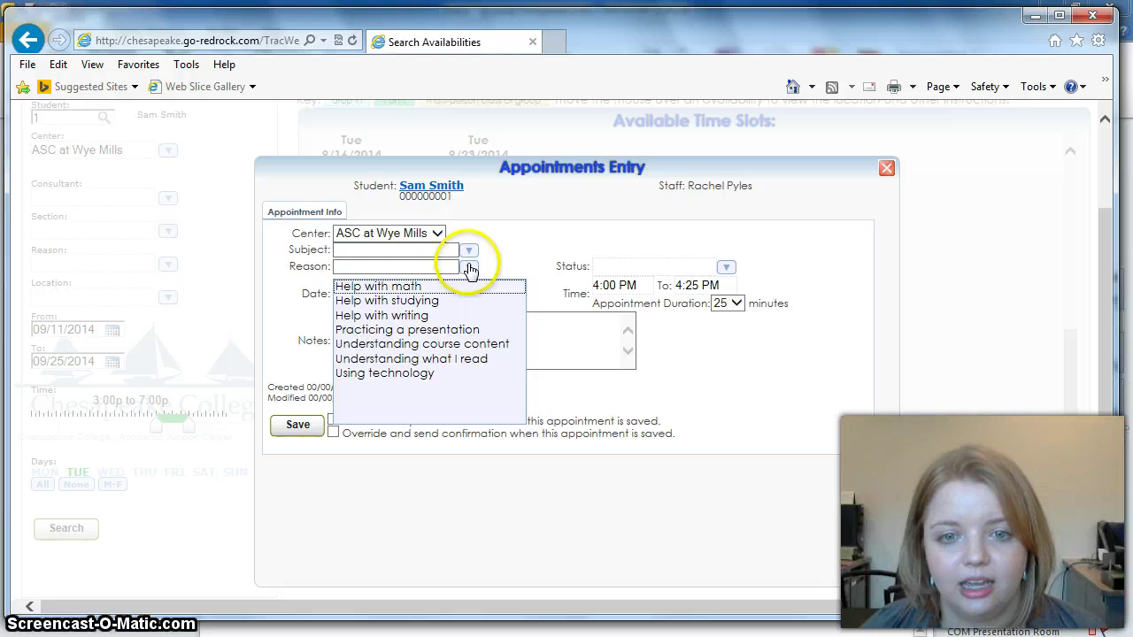
{"action": "left_click", "coordinate": [435, 316]}
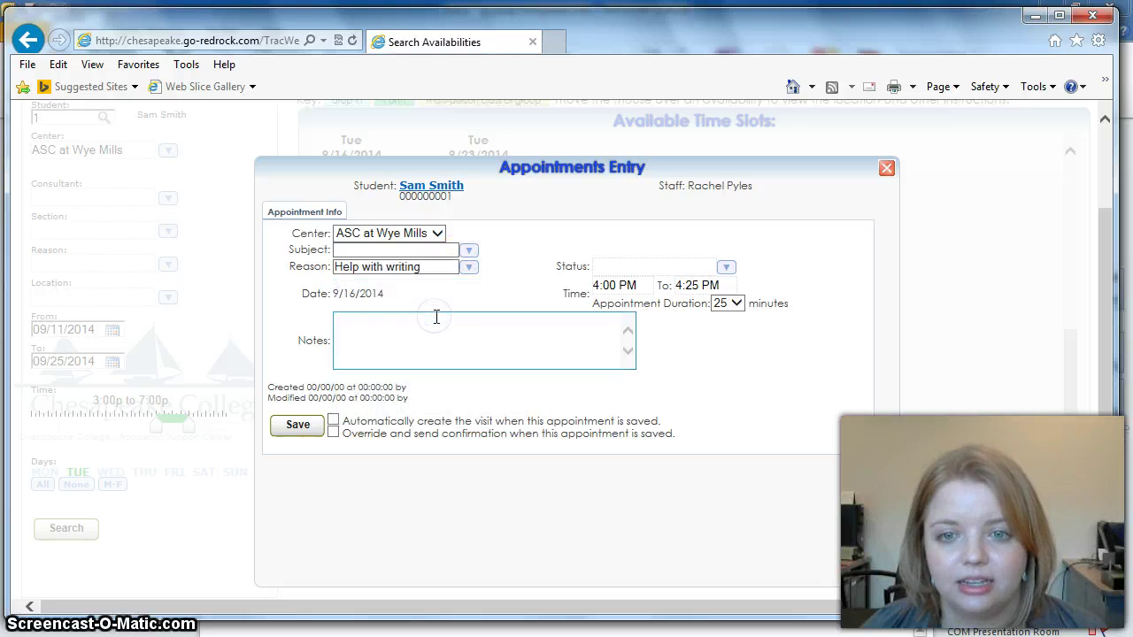
Step: Leave the status blank, add the note 'Testing.', and save the appointment
{"action": "left_click", "coordinate": [726, 269]}
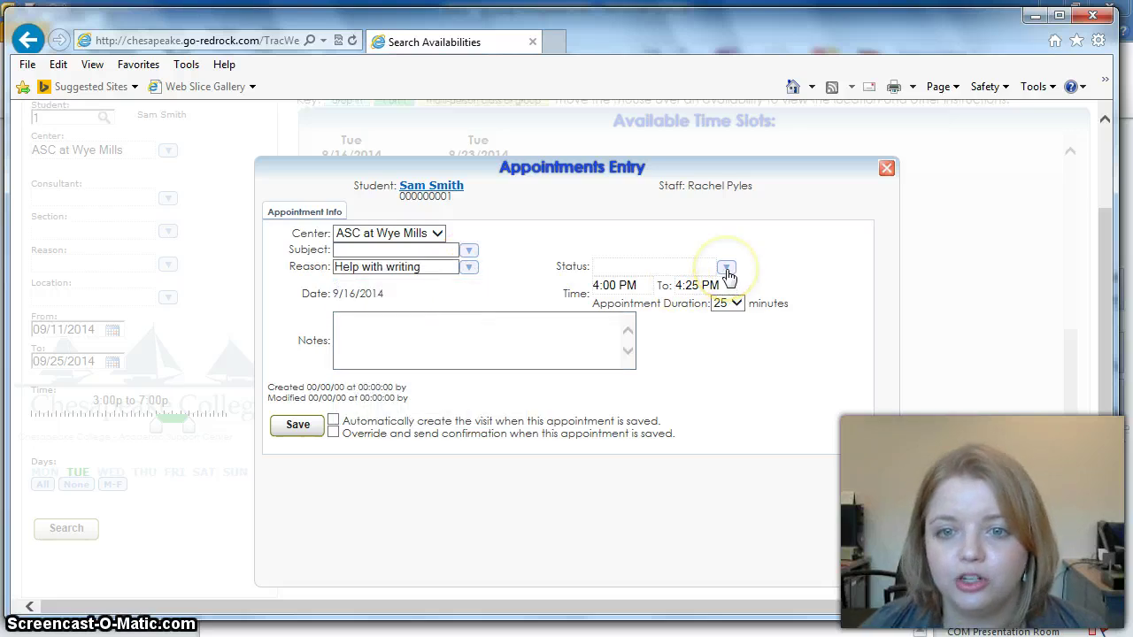
{"action": "left_click", "coordinate": [726, 269]}
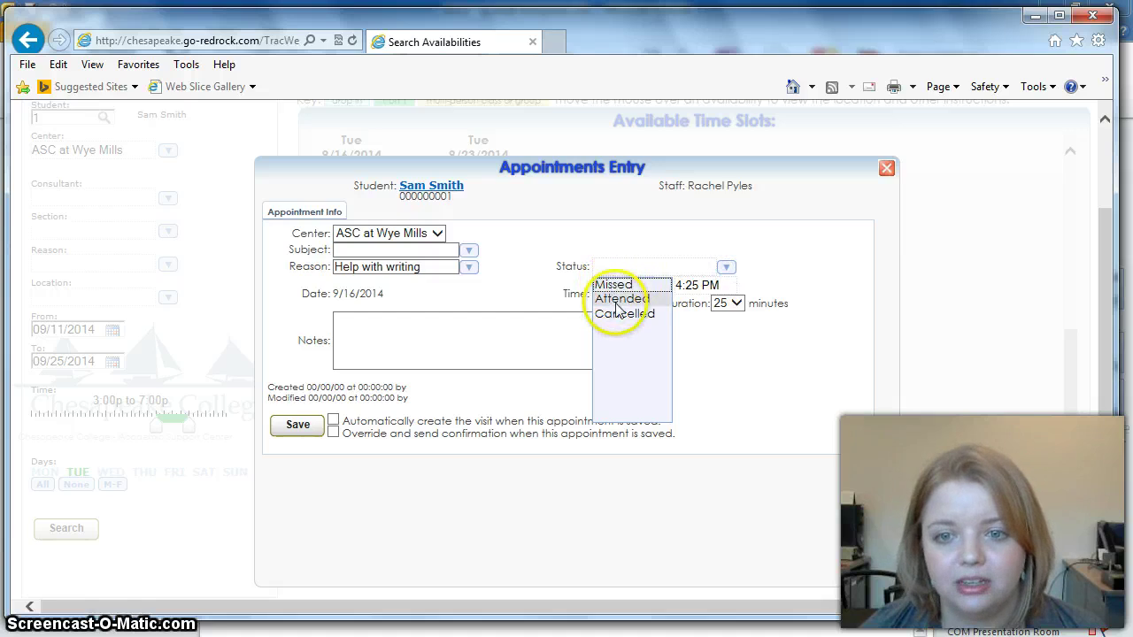
{"action": "left_click", "coordinate": [711, 349]}
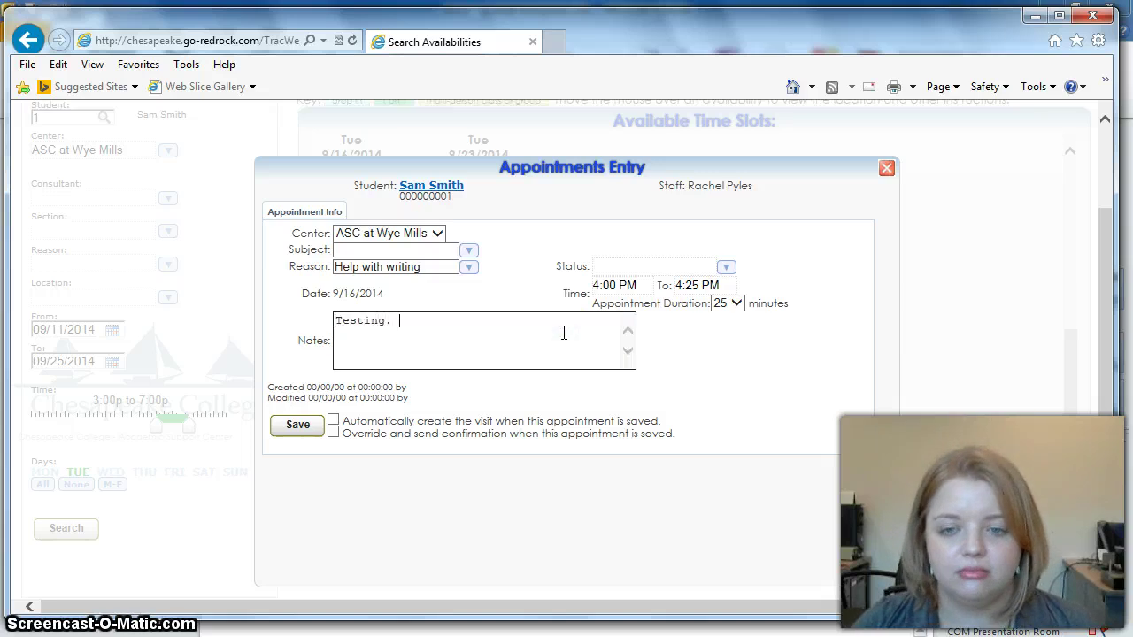
{"action": "left_click", "coordinate": [523, 333]}
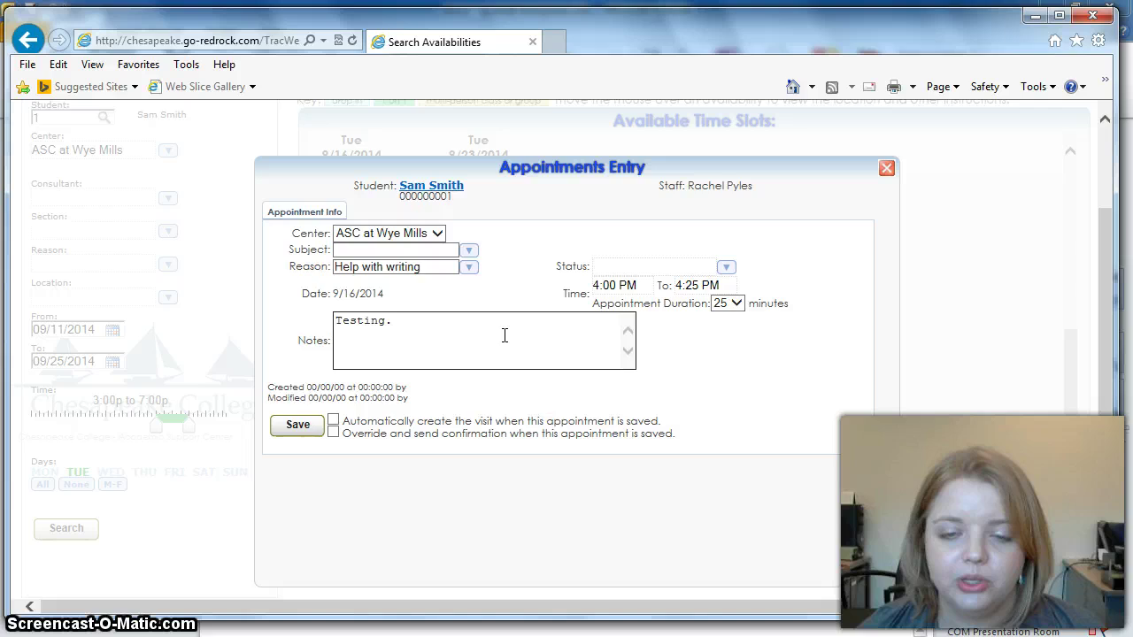
{"action": "left_click", "coordinate": [298, 429]}
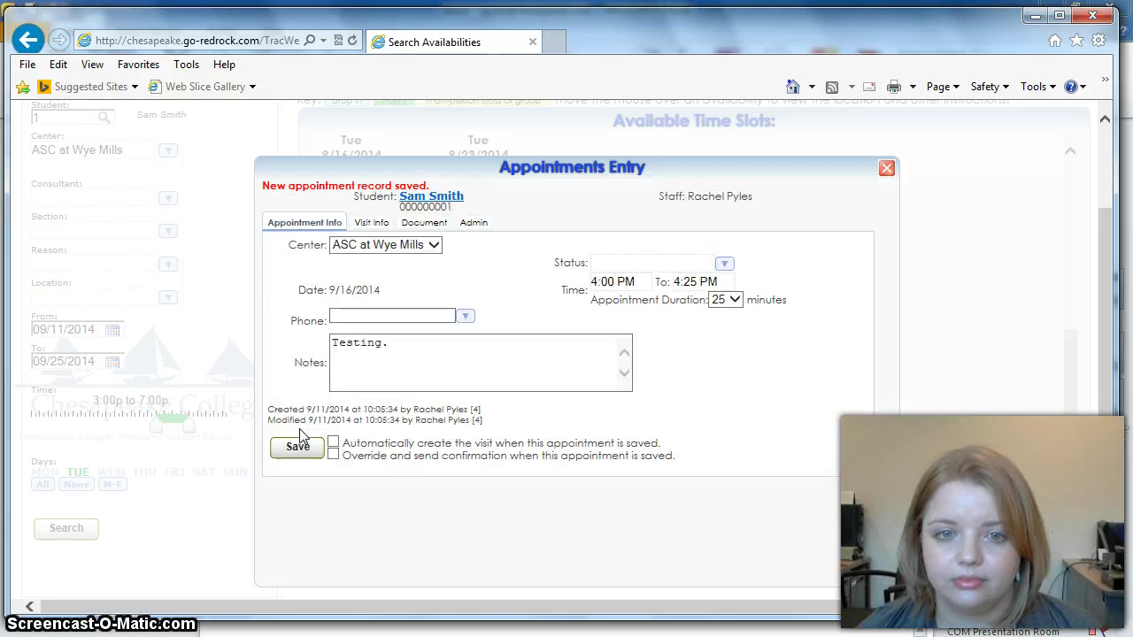
Step: Close the saved appointment entry and go to the Schedule page via Trac Navigation
{"action": "left_click", "coordinate": [888, 170]}
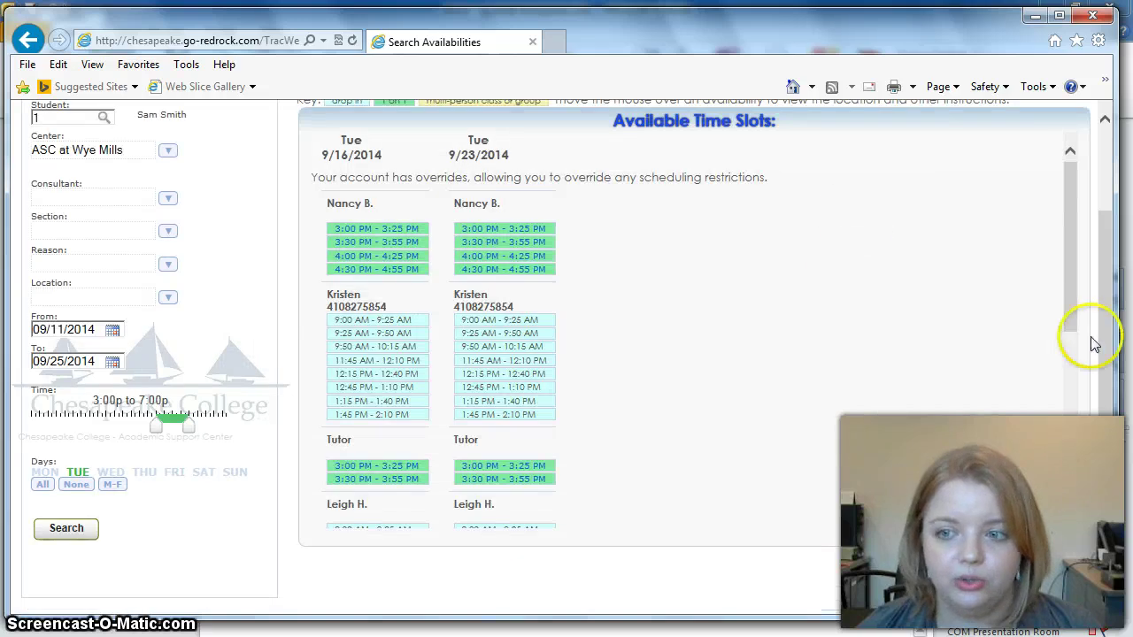
{"action": "scroll", "coordinate": [974, 319], "scroll_direction": "up", "scroll_amount": 3}
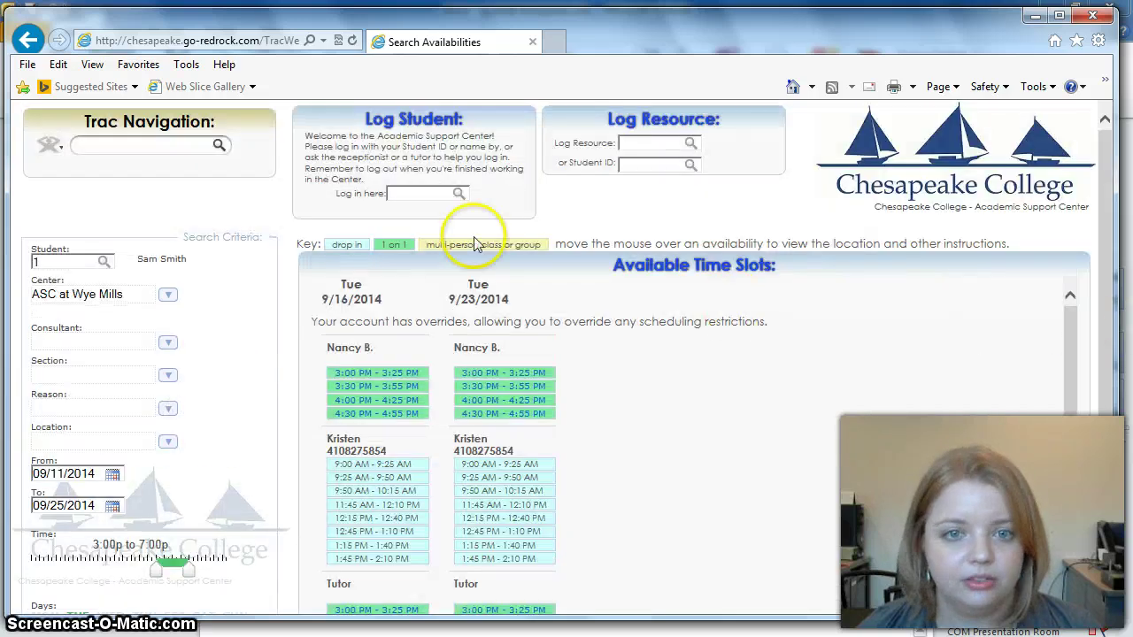
{"action": "left_click", "coordinate": [186, 144]}
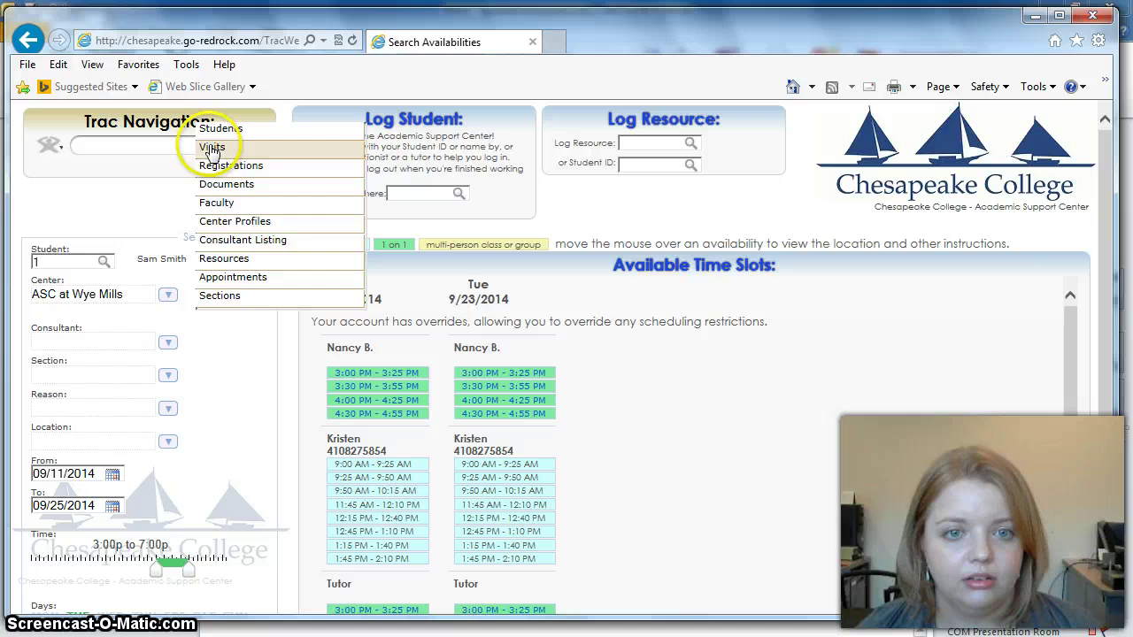
{"action": "left_click", "coordinate": [46, 145]}
{"action": "left_click", "coordinate": [75, 169]}
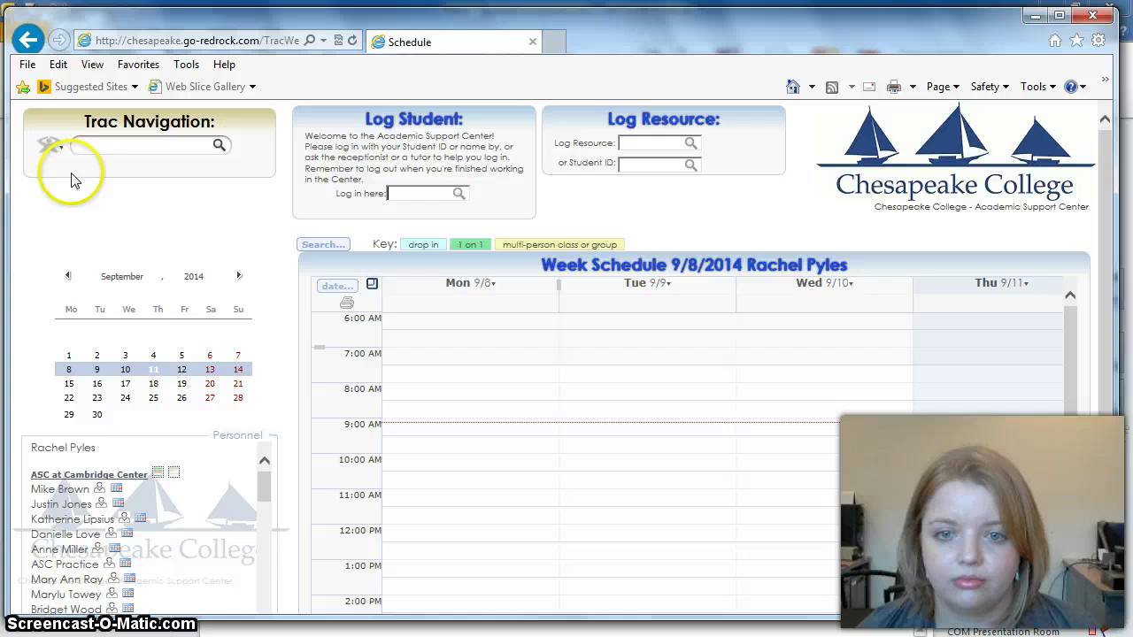
Step: Show the week of 9/15/2014 and scroll down to the Tuesday 4:00p appointment
{"action": "left_click", "coordinate": [97, 385]}
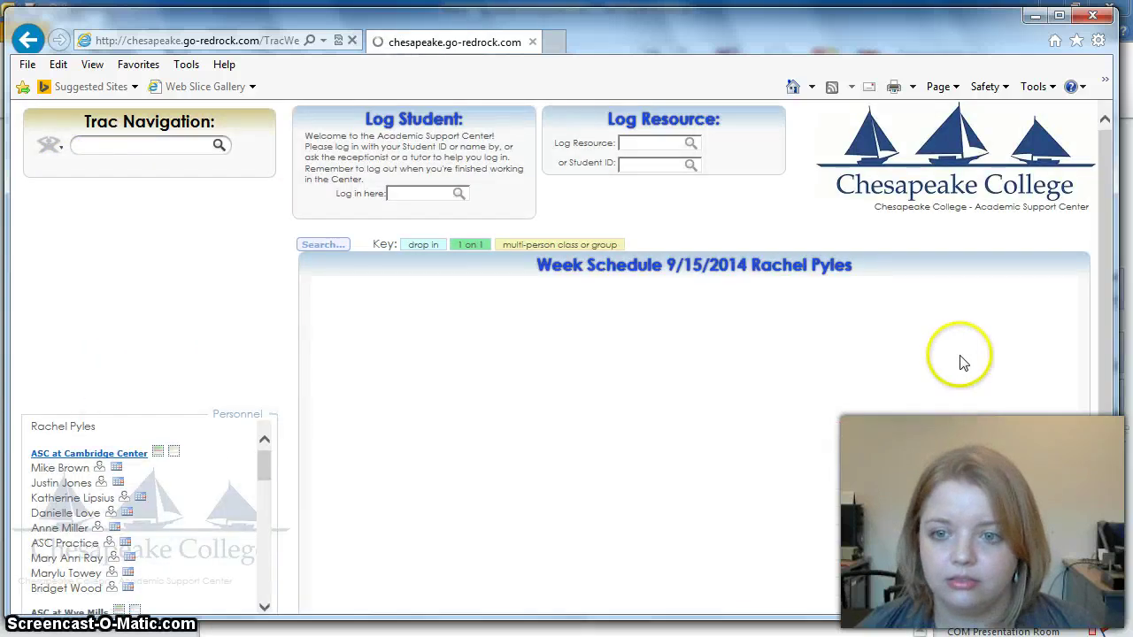
{"action": "scroll", "coordinate": [962, 359], "scroll_direction": "down", "scroll_amount": 3}
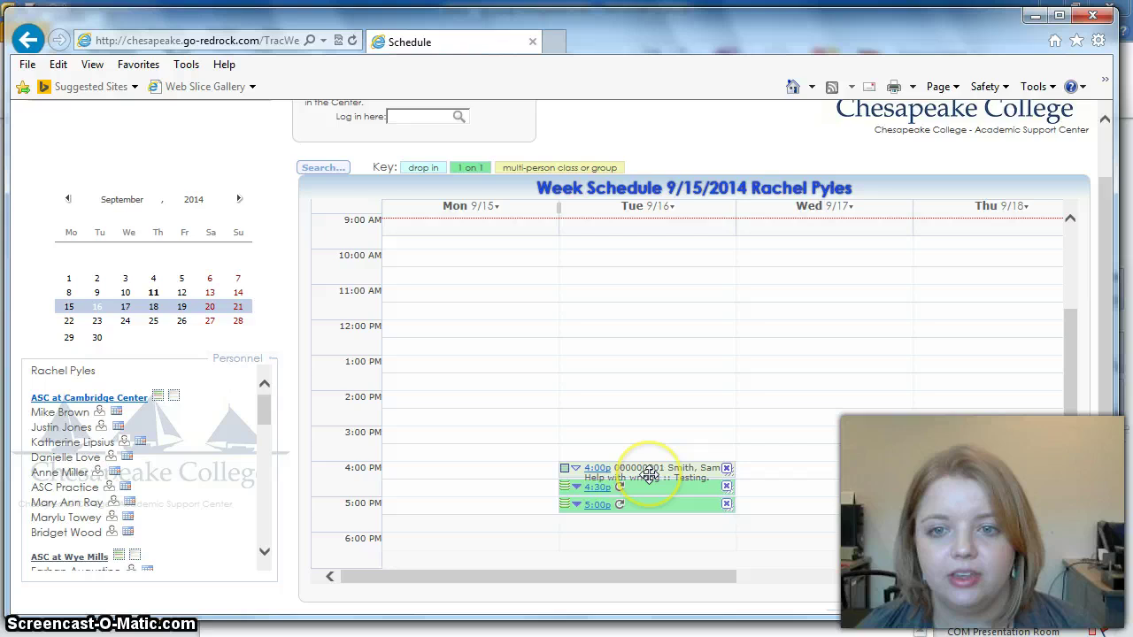
{"action": "mouse_move", "coordinate": [649, 472]}
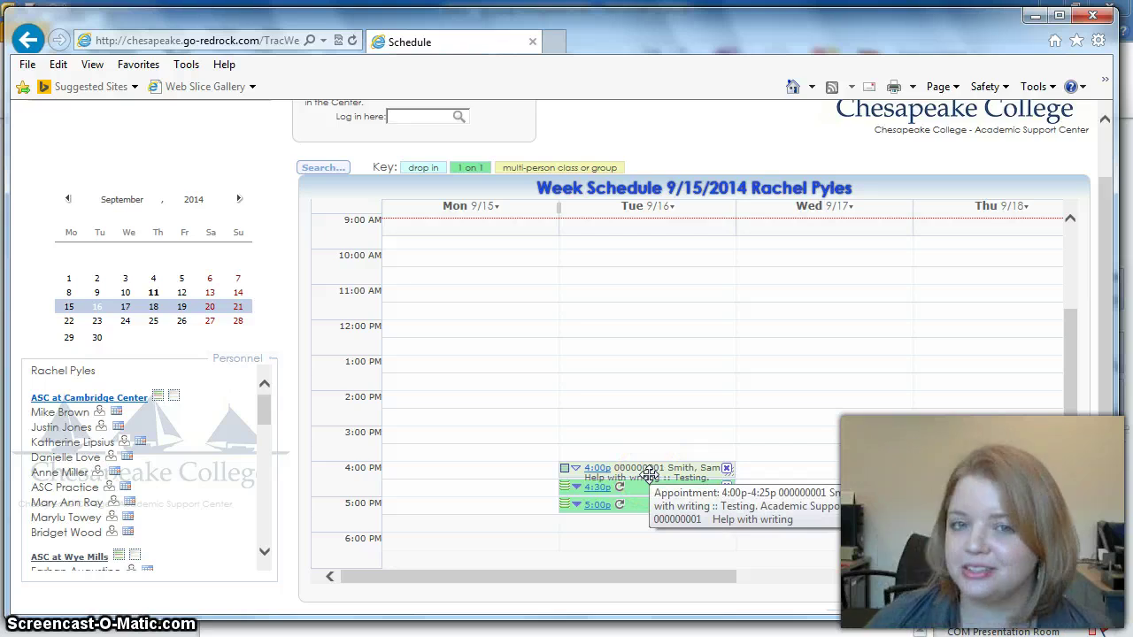